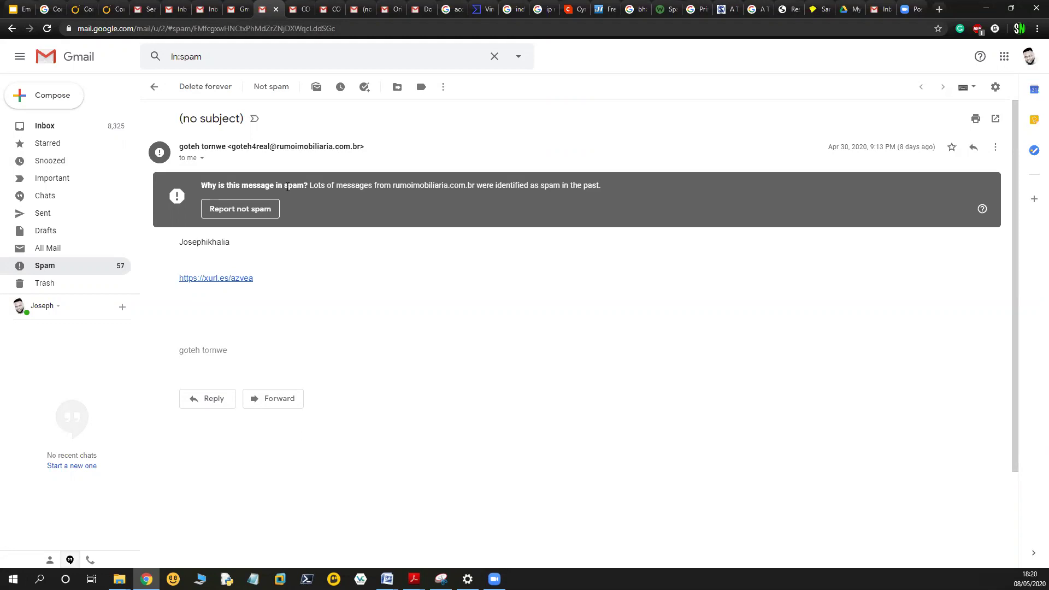
Step: Examine the sender's display name on the no-subject spam message
{"action": "left_click_drag", "start_coordinate": [179, 146], "coordinate": [226, 150]}
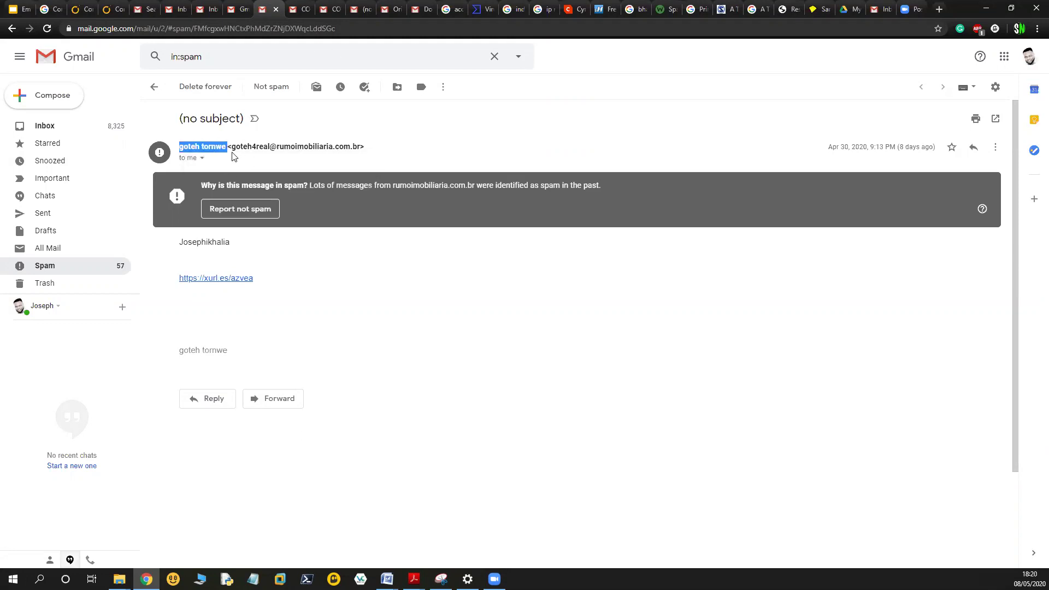
{"action": "mouse_move", "coordinate": [217, 146]}
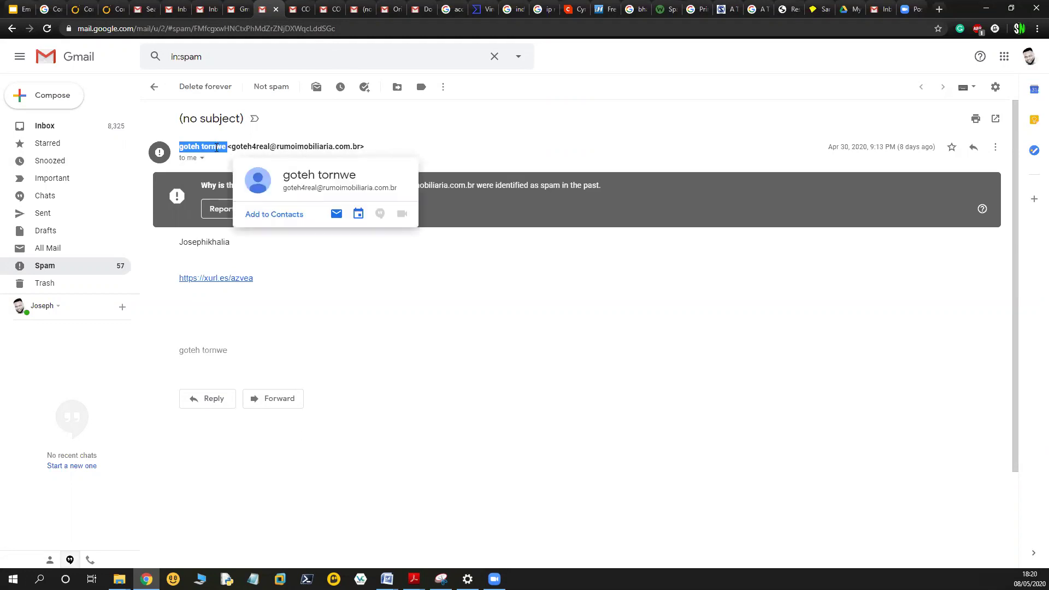
{"action": "left_click", "coordinate": [181, 146]}
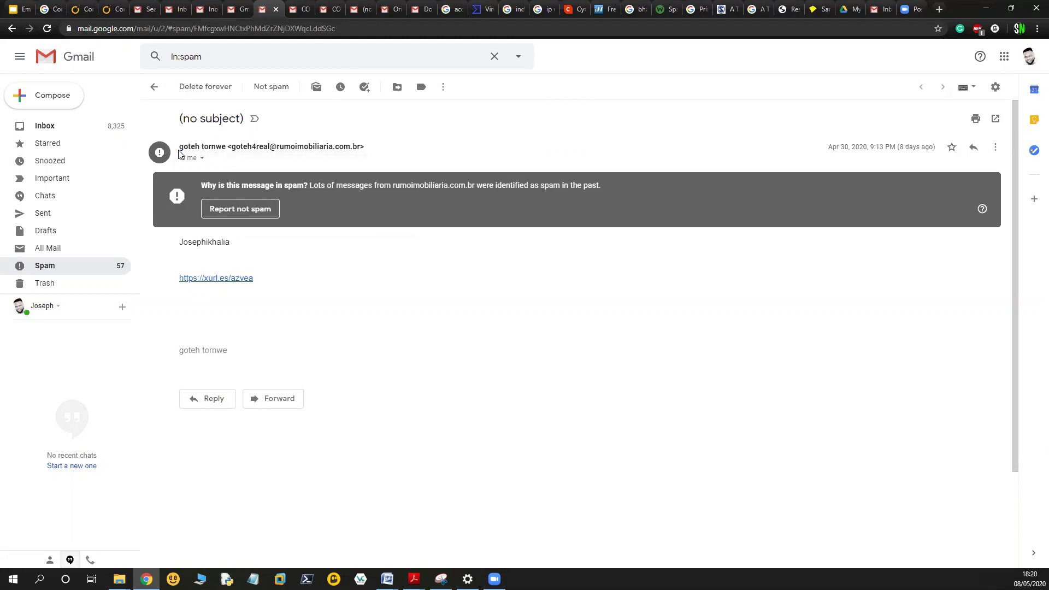
{"action": "left_click_drag", "start_coordinate": [181, 146], "coordinate": [222, 146]}
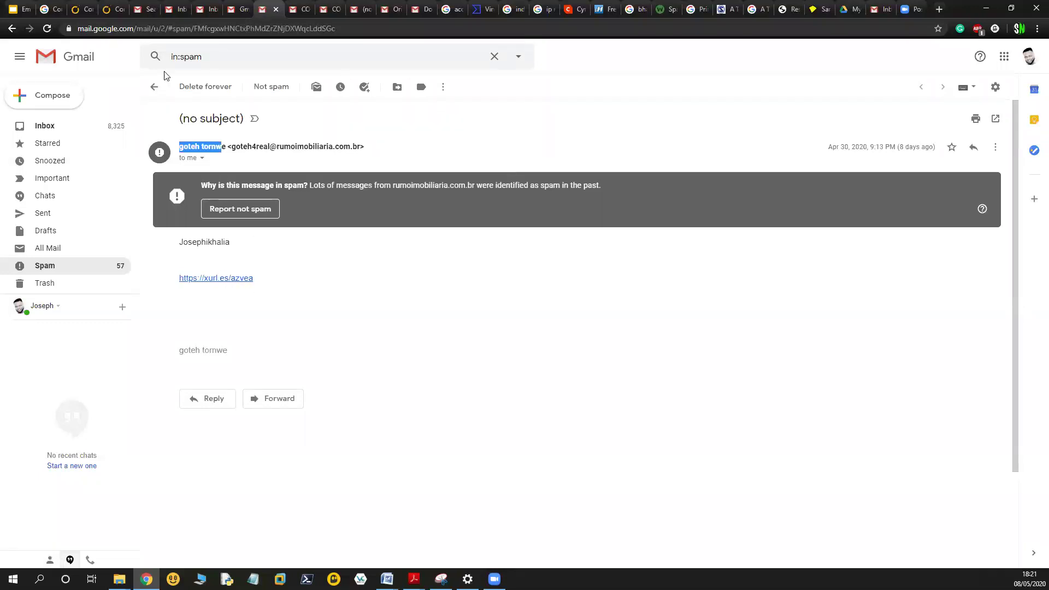
Step: Show the "Scan the URL" countermeasure with VirusTotal.com on the Technical Countermeasures slide of the Email Security presentation
{"action": "left_click", "coordinate": [22, 9]}
{"action": "left_click", "coordinate": [415, 348]}
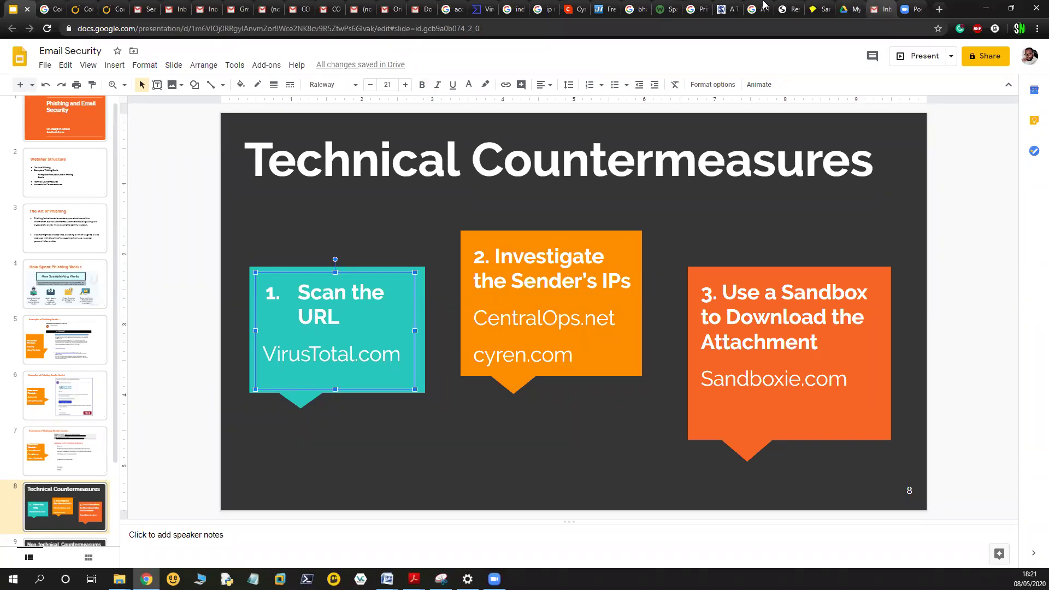
{"action": "left_click", "coordinate": [207, 10]}
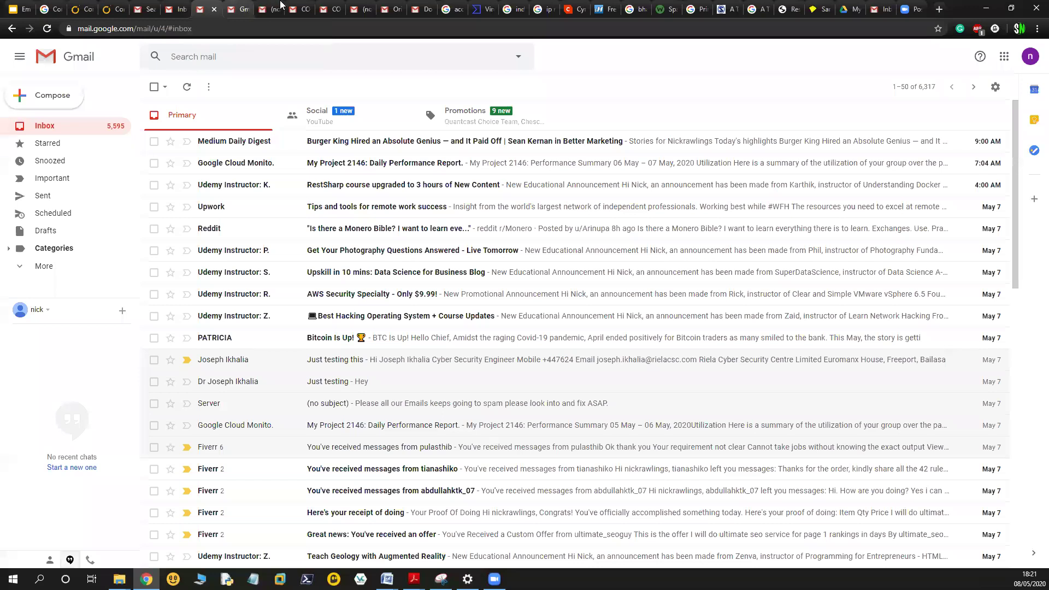
{"action": "left_click", "coordinate": [279, 6]}
{"action": "right_click", "coordinate": [229, 282]}
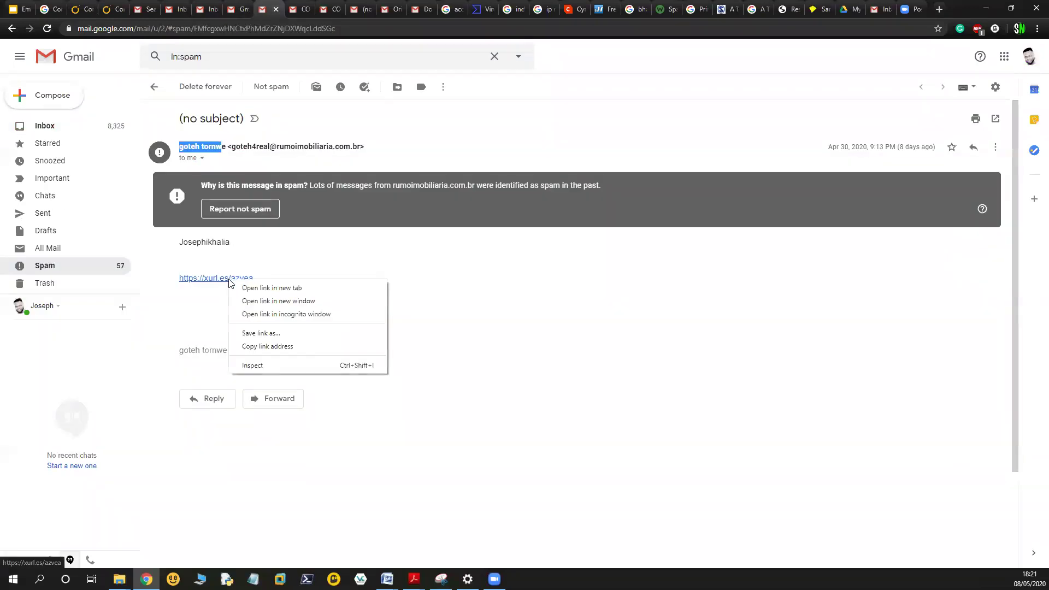
{"action": "left_click", "coordinate": [260, 348]}
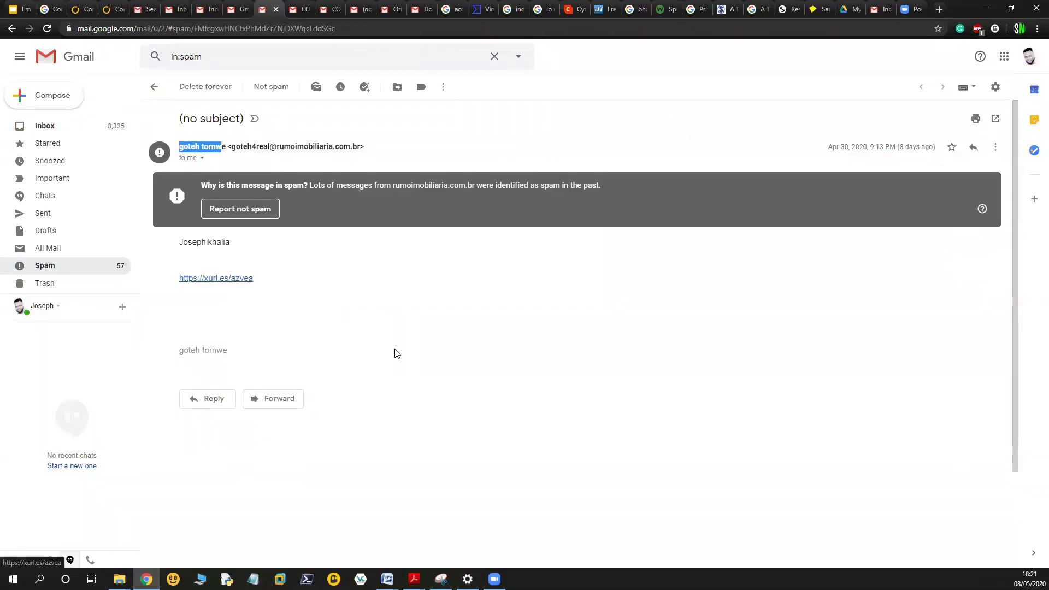
{"action": "left_click", "coordinate": [543, 328]}
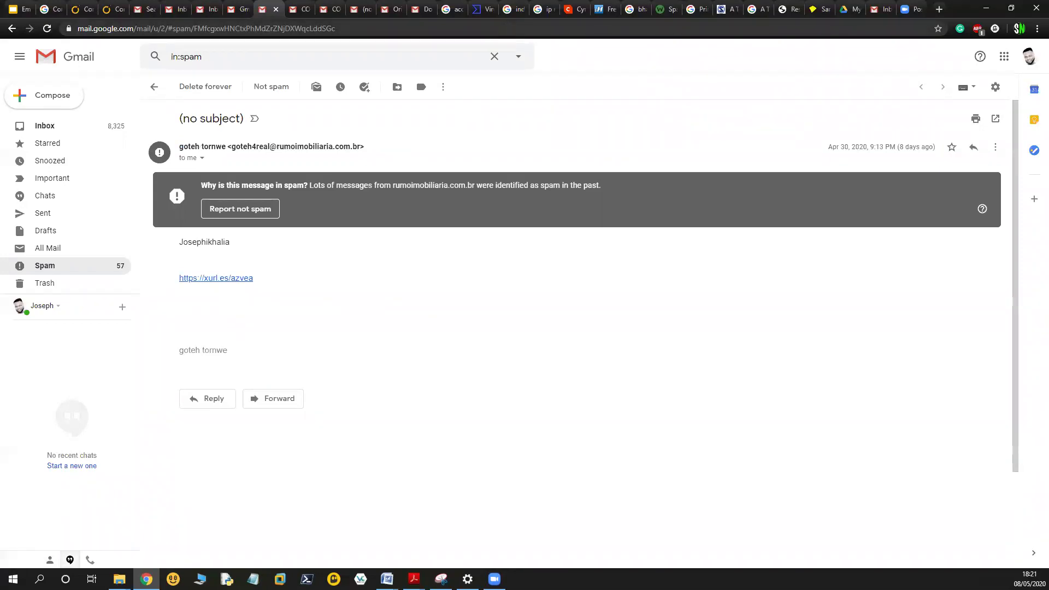
{"action": "key", "text": "super+d"}
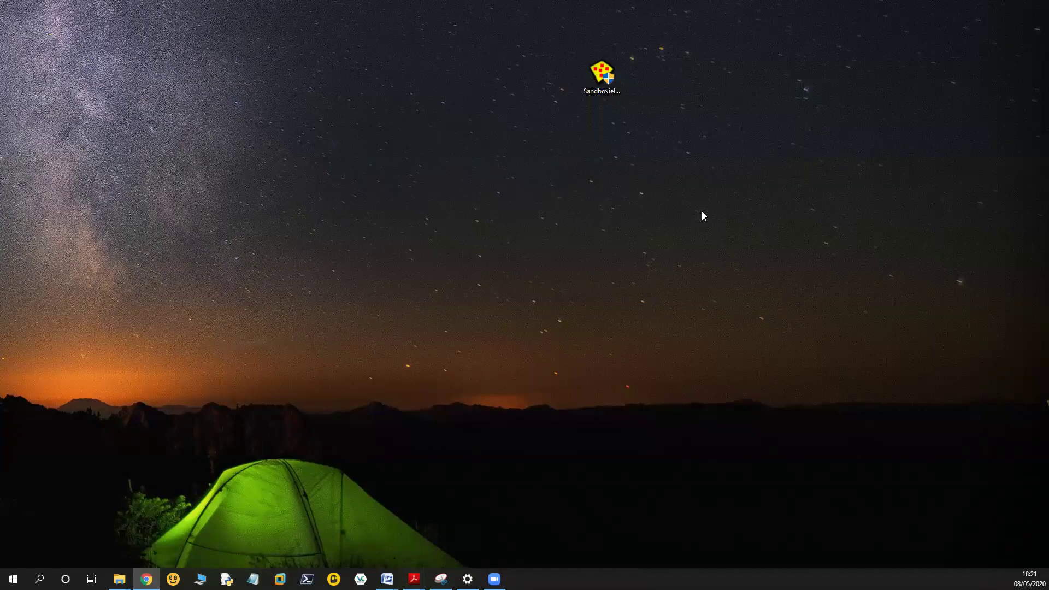
{"action": "key", "text": "super+d"}
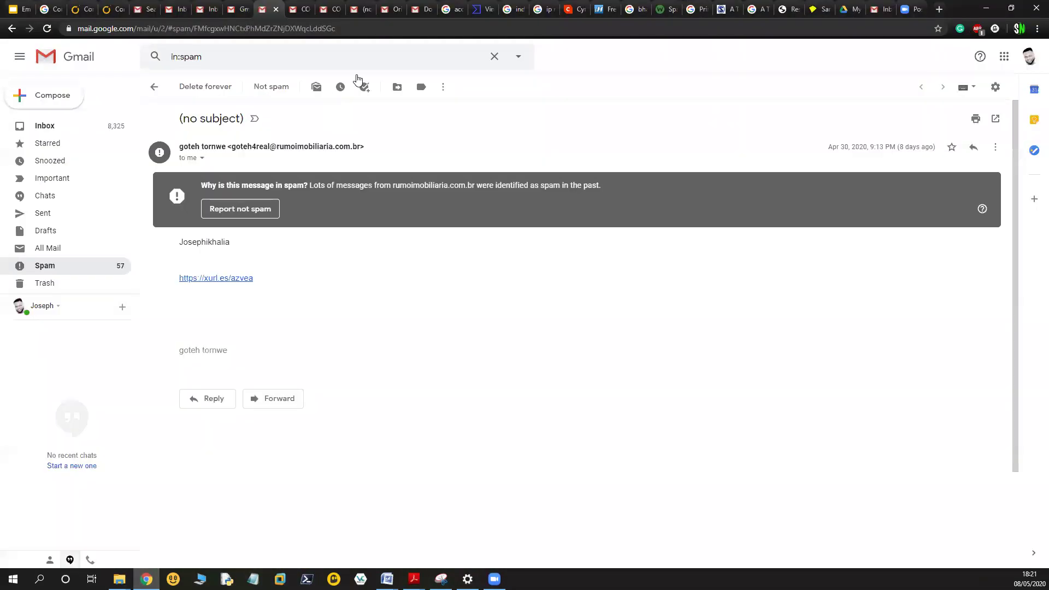
{"action": "left_click", "coordinate": [480, 9]}
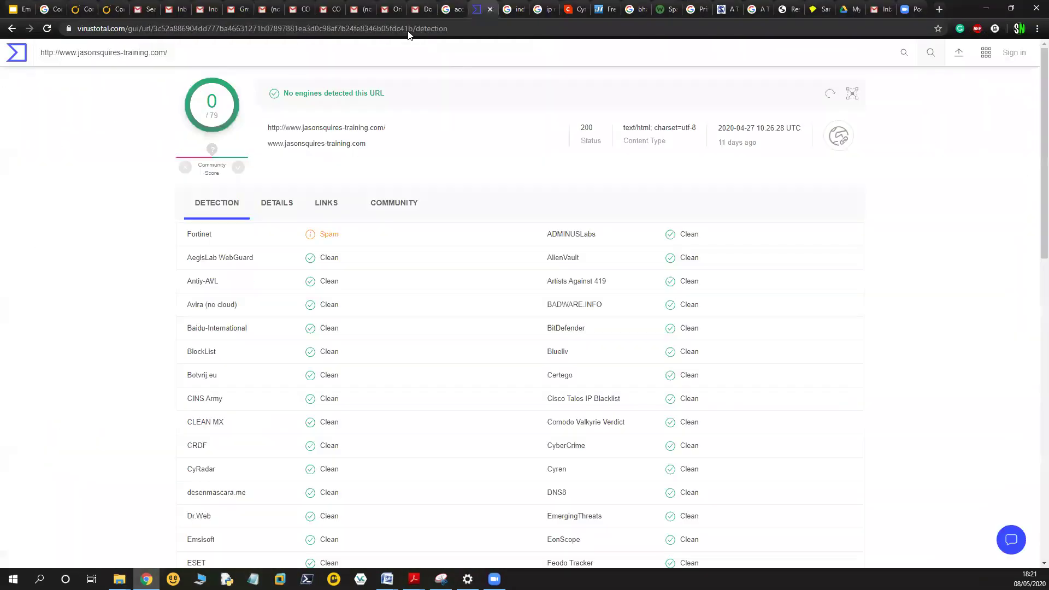
{"action": "left_click", "coordinate": [18, 59]}
{"action": "left_click", "coordinate": [538, 209]}
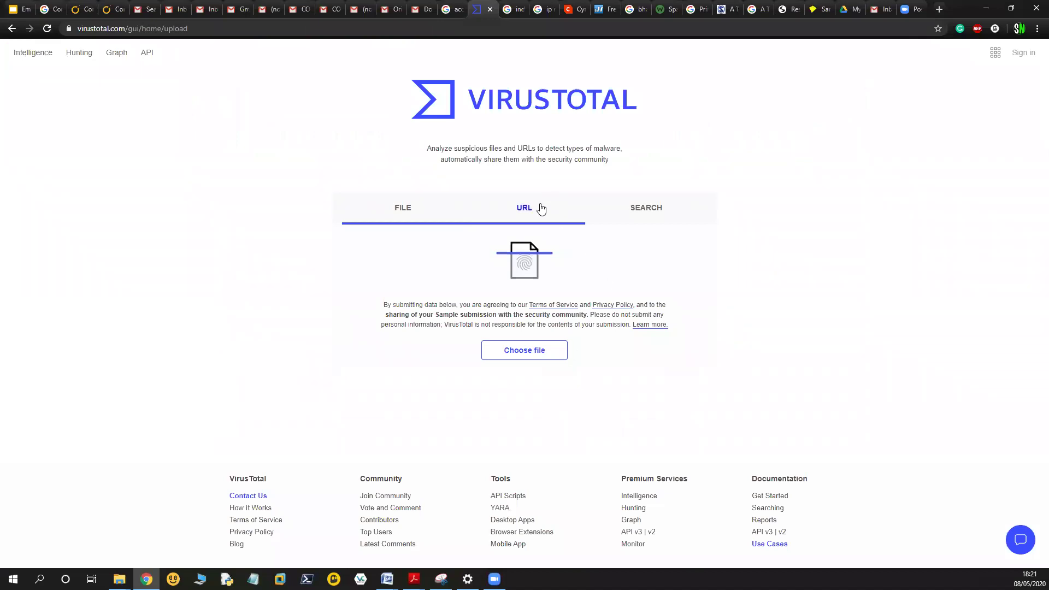
{"action": "key", "text": "ctrl+a"}
{"action": "right_click", "coordinate": [414, 308]}
{"action": "left_click", "coordinate": [439, 364]}
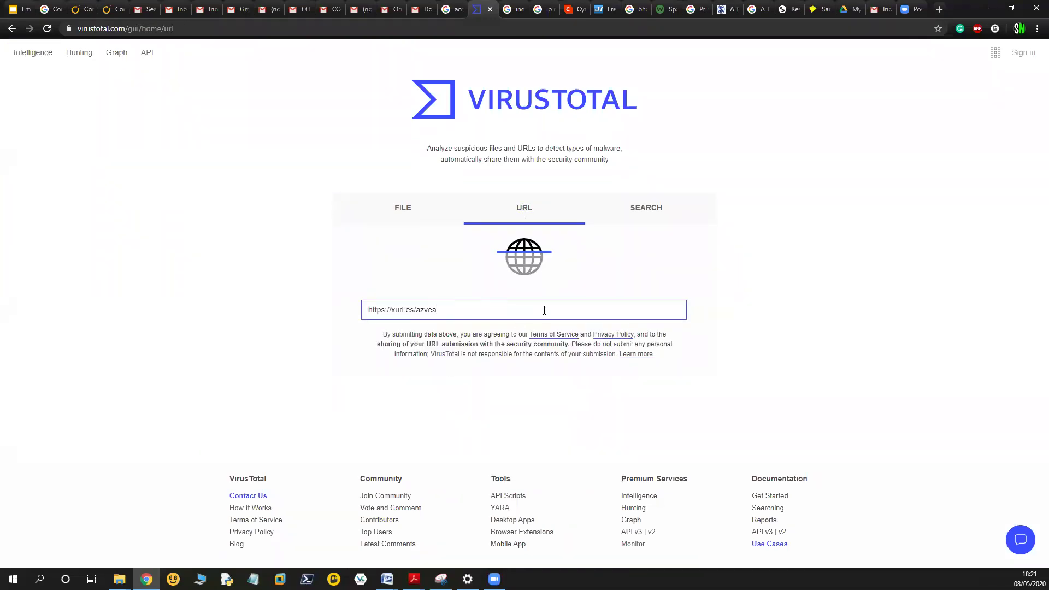
{"action": "key", "text": "Return"}
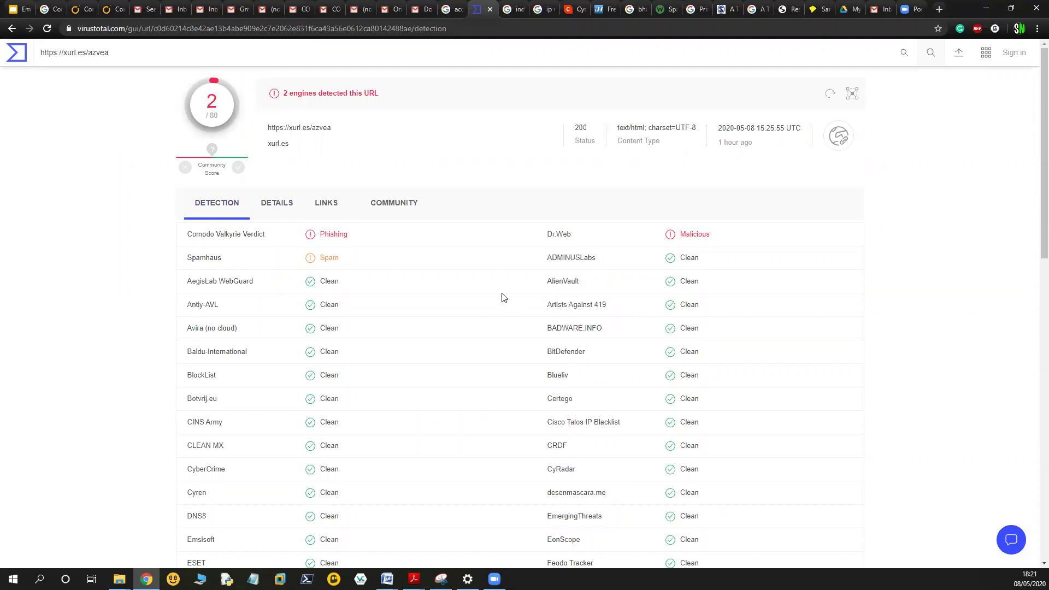
Step: Review the scan engines' verdicts for the xurl.es link throughout the VirusTotal detection list
{"action": "scroll", "coordinate": [865, 261], "scroll_direction": "down", "scroll_amount": 12}
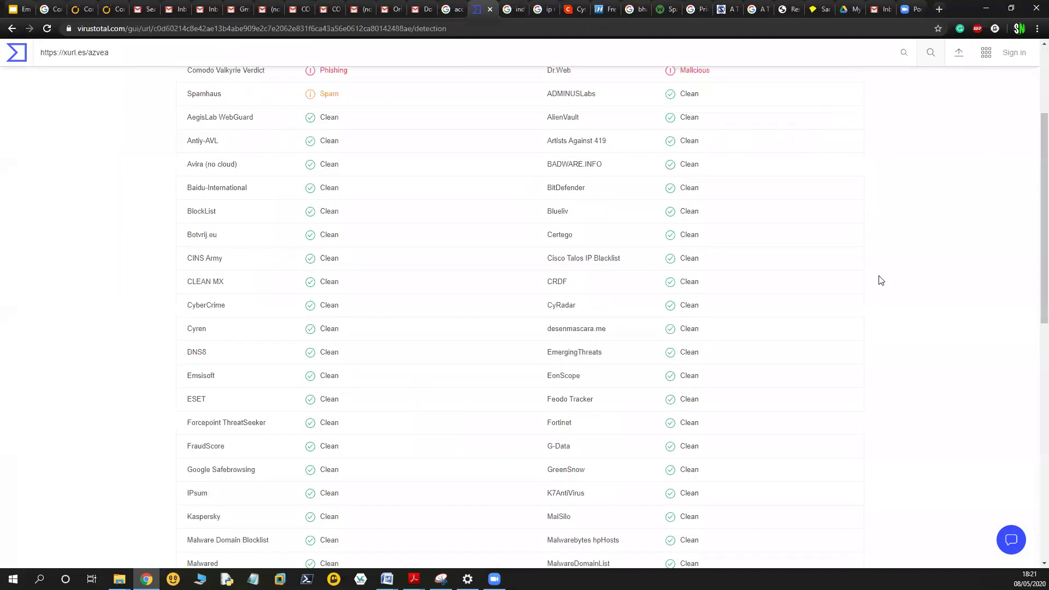
{"action": "scroll", "coordinate": [896, 302], "scroll_direction": "up", "scroll_amount": 14}
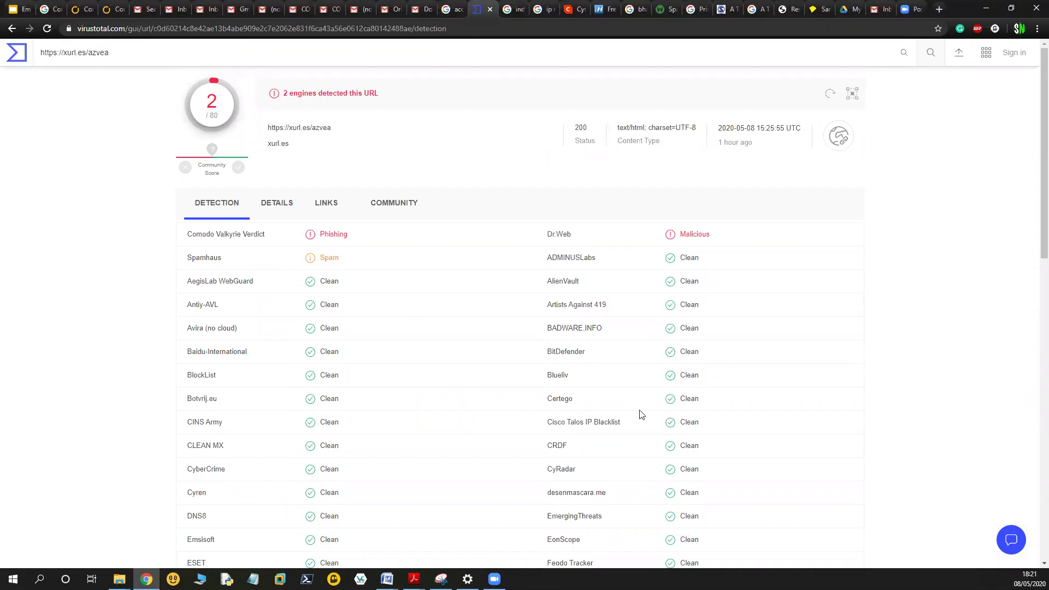
{"action": "scroll", "coordinate": [679, 417], "scroll_direction": "down", "scroll_amount": 2}
{"action": "scroll", "coordinate": [212, 225], "scroll_direction": "up", "scroll_amount": 1}
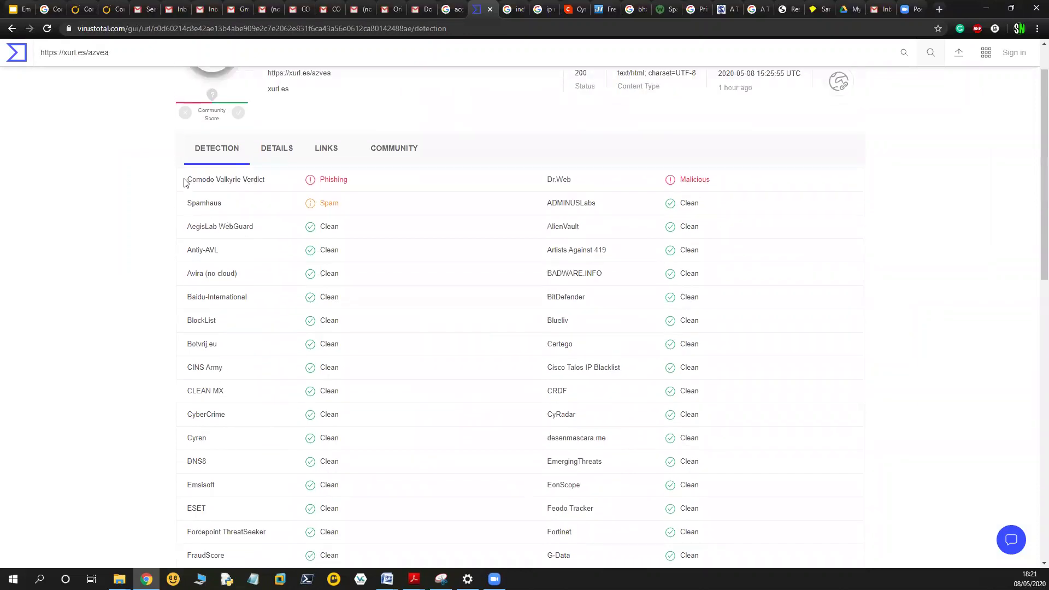
{"action": "scroll", "coordinate": [648, 321], "scroll_direction": "up", "scroll_amount": 1}
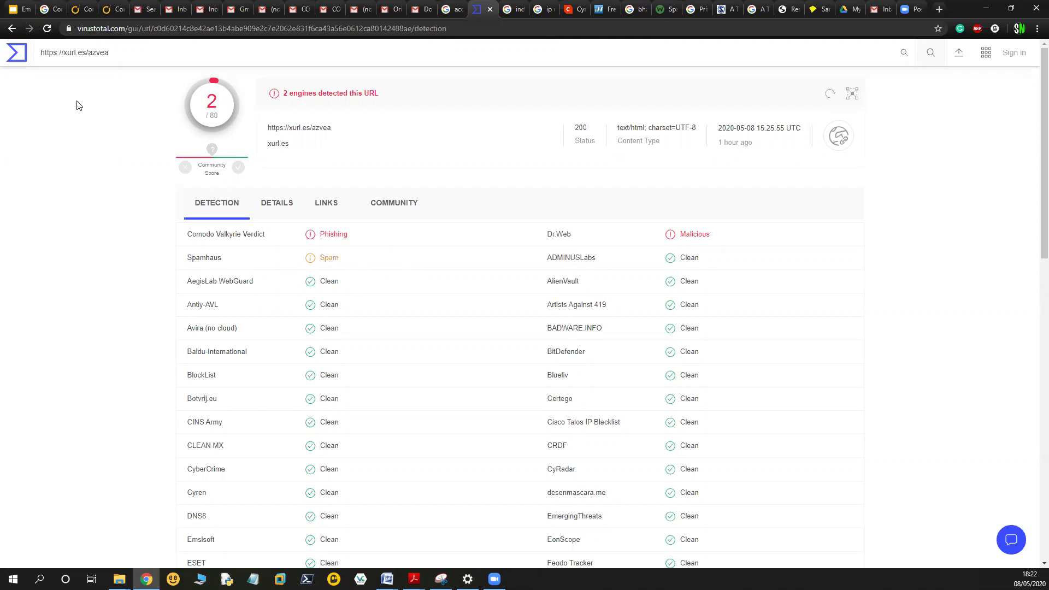
Step: Open the spam message "Domain Notification for afreec.org" and compare the domain in its subject with its package link
{"action": "left_click", "coordinate": [21, 9]}
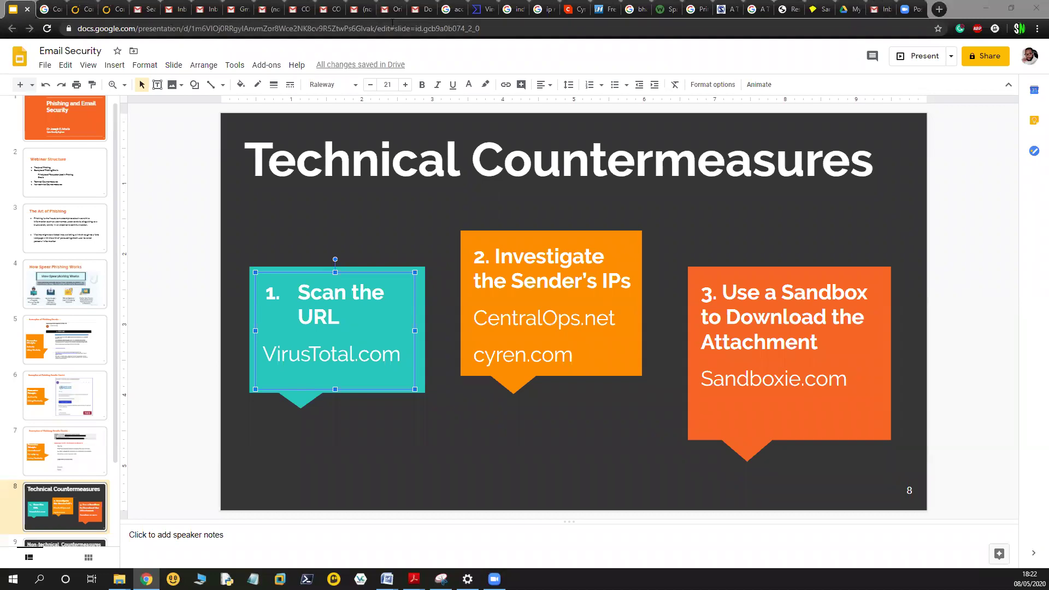
{"action": "left_click", "coordinate": [421, 9]}
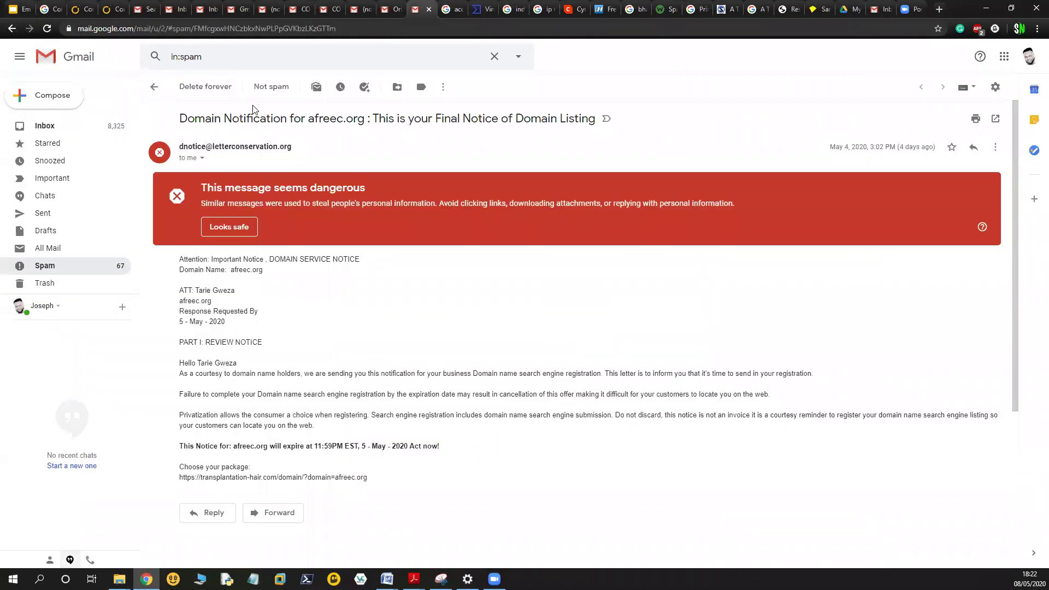
{"action": "left_click_drag", "start_coordinate": [308, 119], "coordinate": [365, 119]}
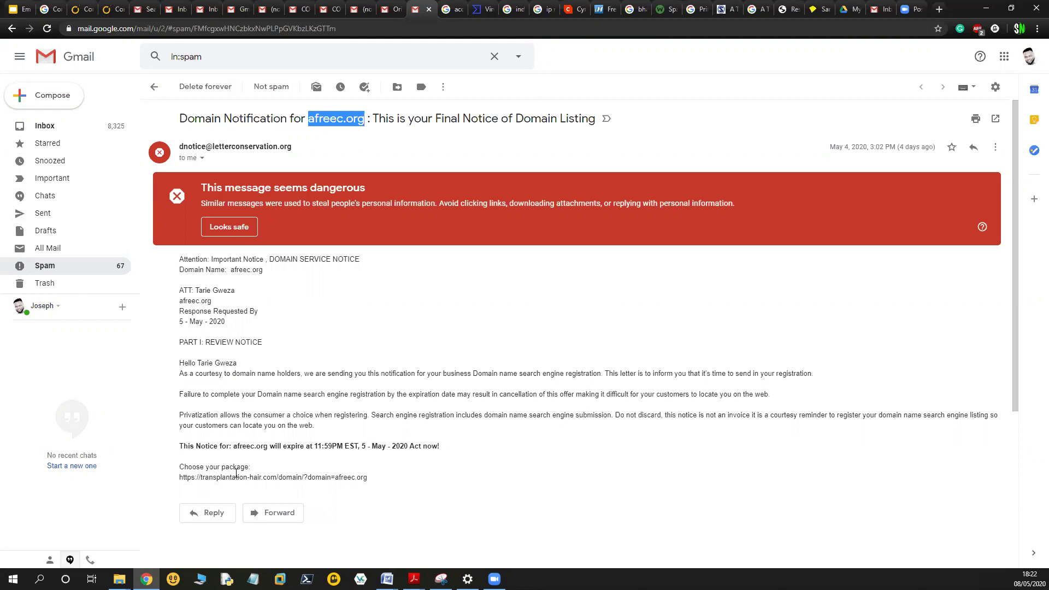
{"action": "left_click", "coordinate": [378, 483]}
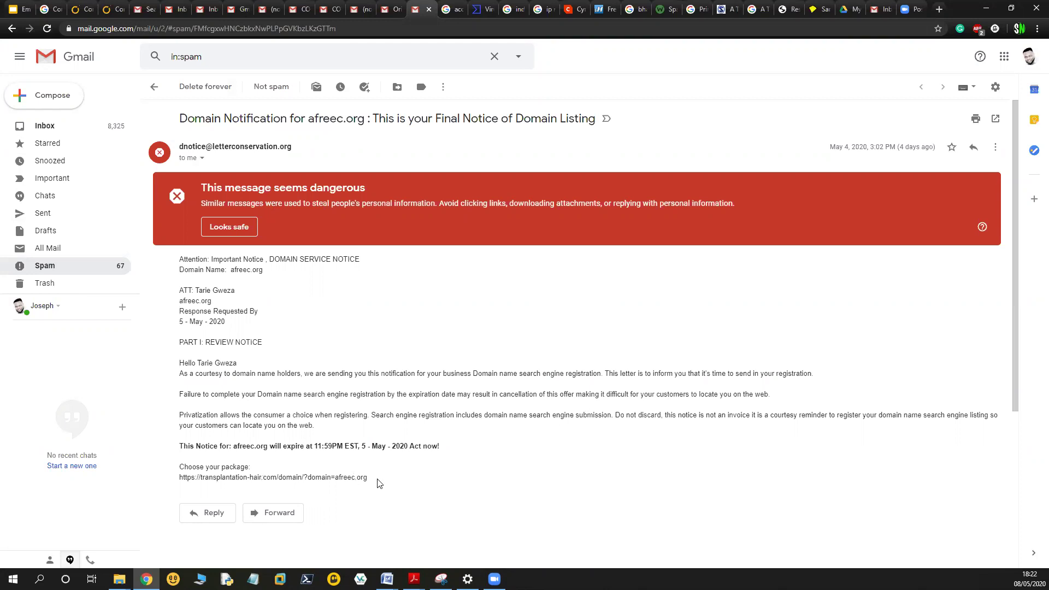
Step: Copy the full transplantation-hair.com package link from the end of the domain notification message
{"action": "left_click_drag", "start_coordinate": [369, 479], "coordinate": [181, 478]}
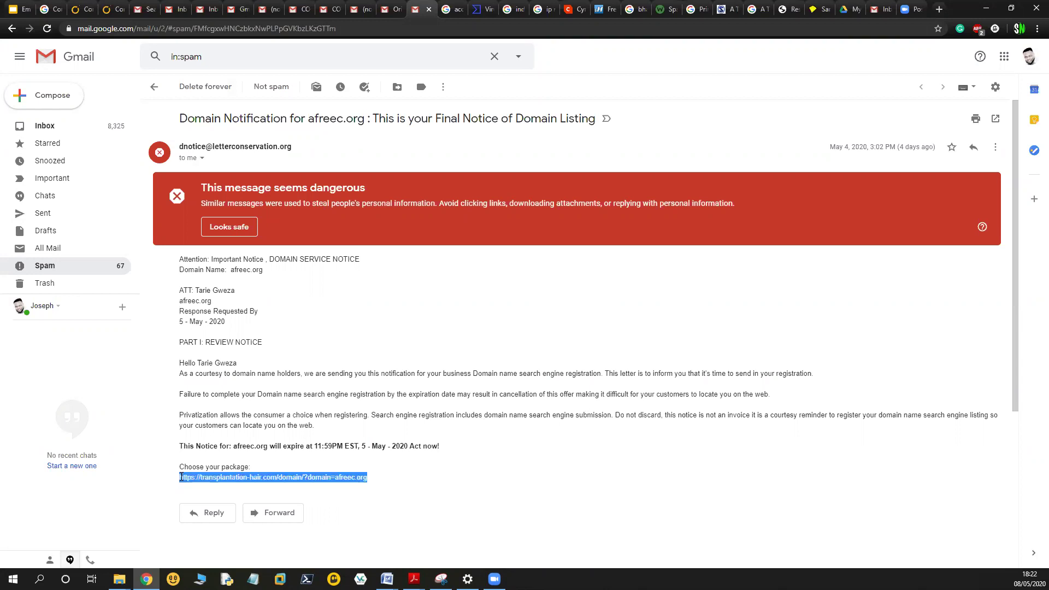
{"action": "right_click", "coordinate": [253, 474]}
{"action": "left_click", "coordinate": [263, 483]}
{"action": "left_click_drag", "start_coordinate": [309, 119], "coordinate": [365, 122]}
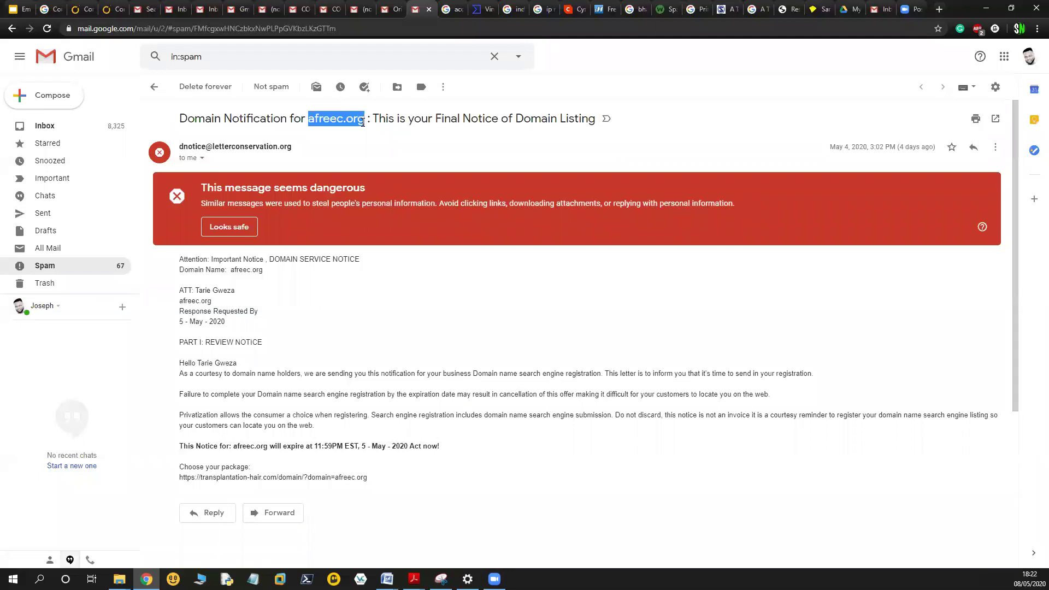
{"action": "left_click", "coordinate": [371, 482]}
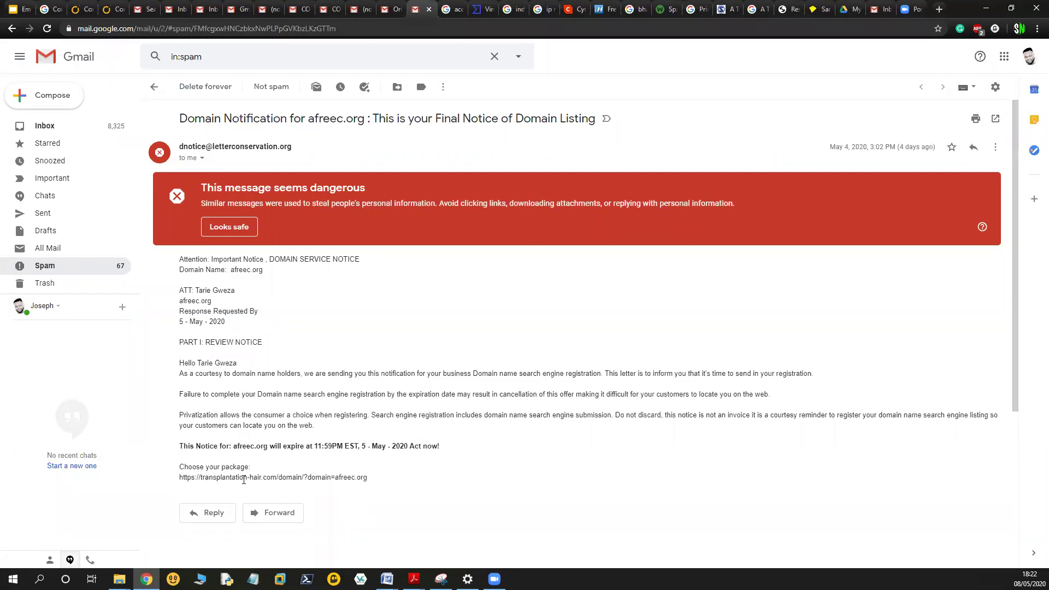
{"action": "left_click_drag", "start_coordinate": [368, 480], "coordinate": [184, 478]}
{"action": "left_click", "coordinate": [184, 479]}
{"action": "triple_click", "coordinate": [182, 479]}
{"action": "right_click", "coordinate": [205, 482]}
{"action": "left_click", "coordinate": [211, 482]}
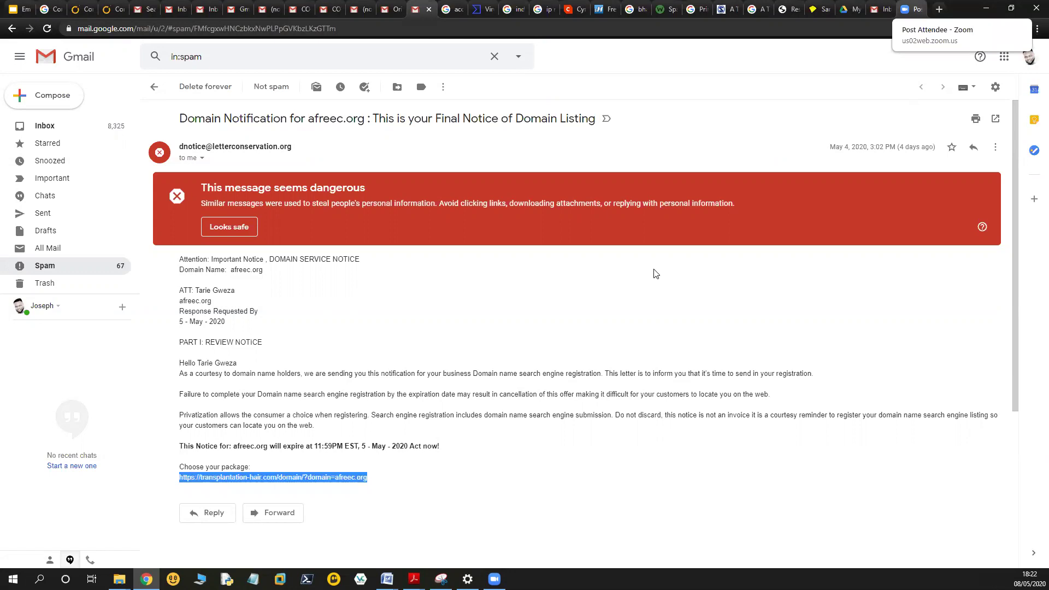
{"action": "key", "text": "ctrl+Tab"}
{"action": "key", "text": "ctrl+Tab"}
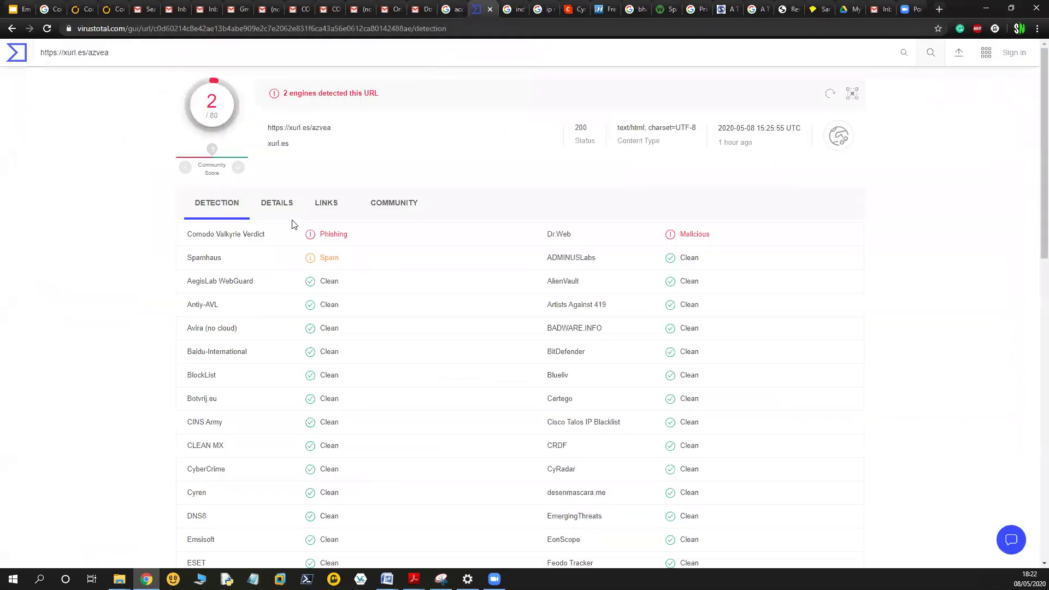
{"action": "left_click", "coordinate": [17, 55]}
{"action": "left_click", "coordinate": [520, 208]}
{"action": "left_click", "coordinate": [457, 307]}
{"action": "key", "text": "ctrl+v"}
{"action": "right_click", "coordinate": [415, 304]}
{"action": "left_click", "coordinate": [377, 305]}
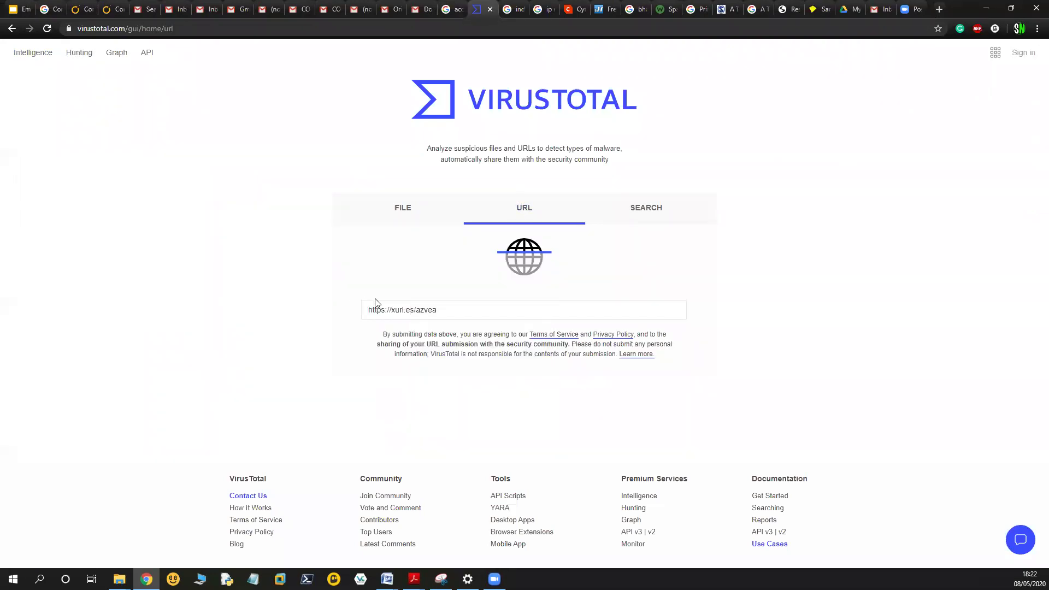
{"action": "left_click_drag", "start_coordinate": [381, 310], "coordinate": [426, 310]}
{"action": "key", "text": "ctrl+a"}
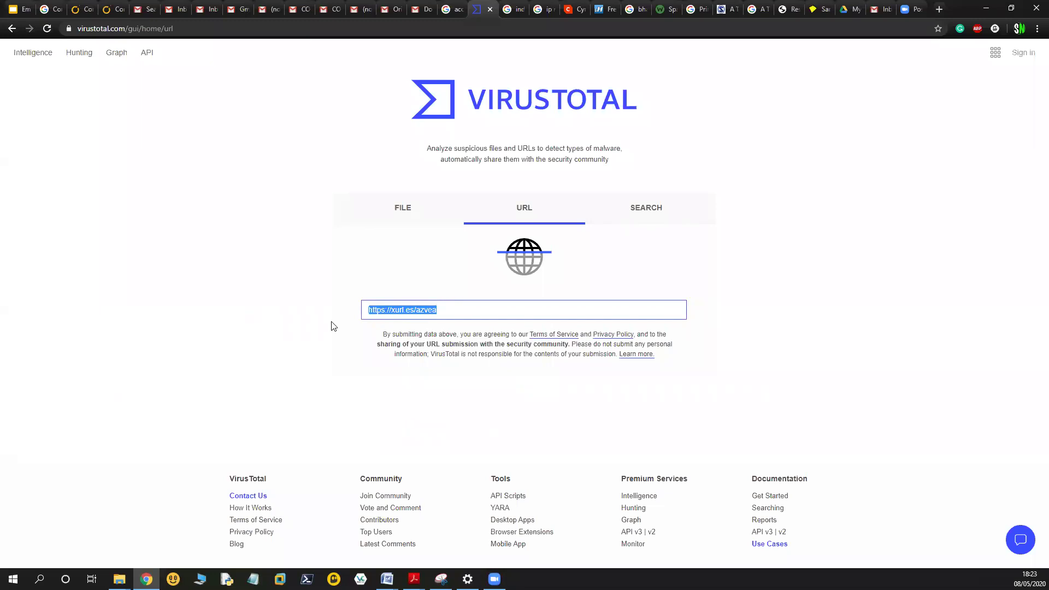
{"action": "key", "text": "ctrl+v"}
{"action": "key", "text": "Return"}
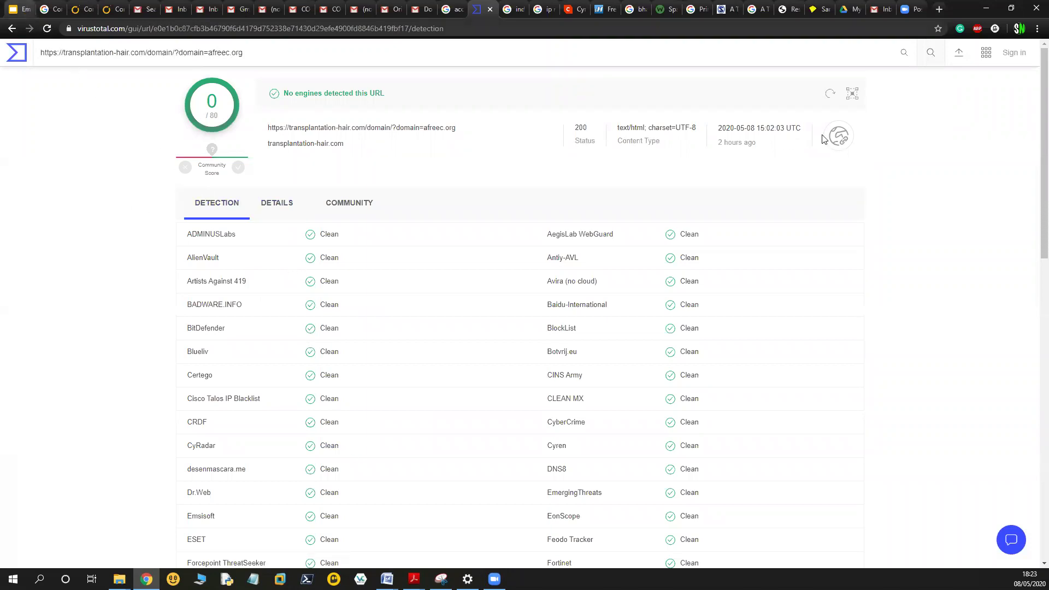
Step: Return to the Technical Countermeasures slide and point out the second countermeasure, "Investigate the Sender's IPs"
{"action": "left_click", "coordinate": [10, 7]}
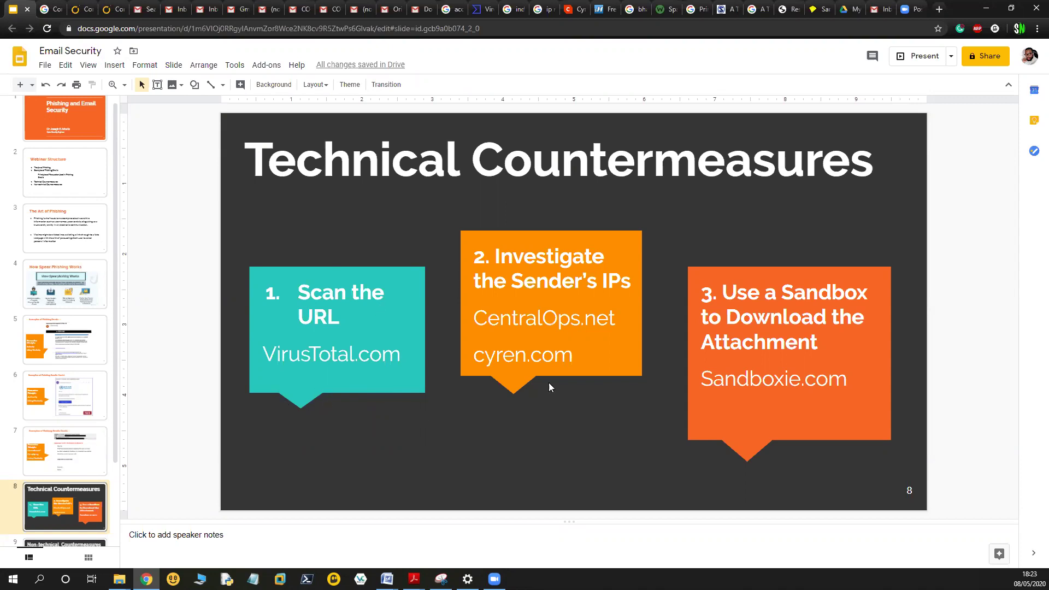
{"action": "left_click", "coordinate": [566, 277]}
{"action": "left_click", "coordinate": [621, 280]}
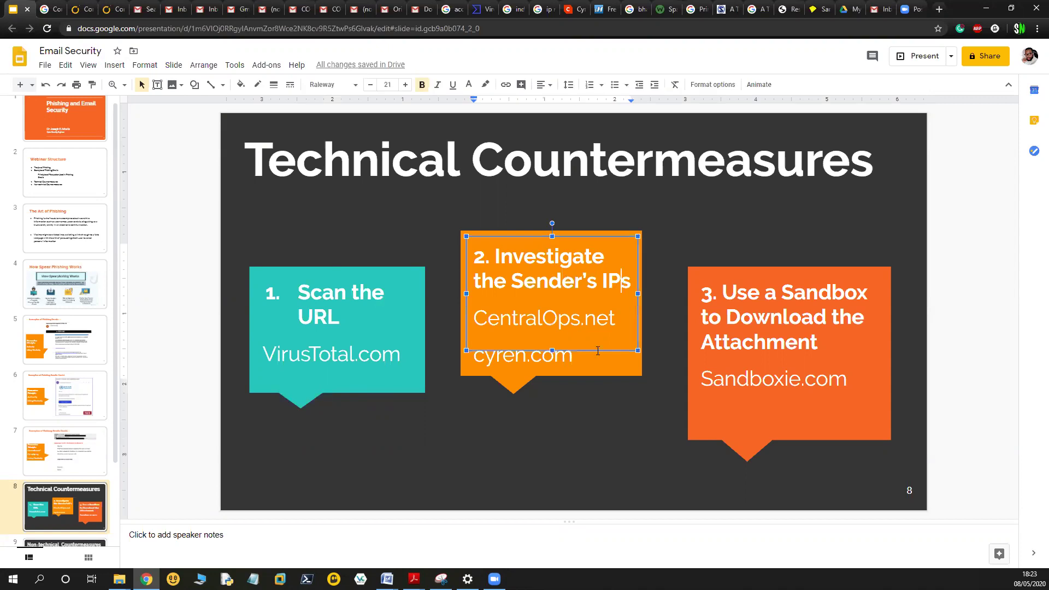
Step: Find the spam message "Domain Notification for afreec.org" among the open mails and show its original source
{"action": "left_click", "coordinate": [269, 8]}
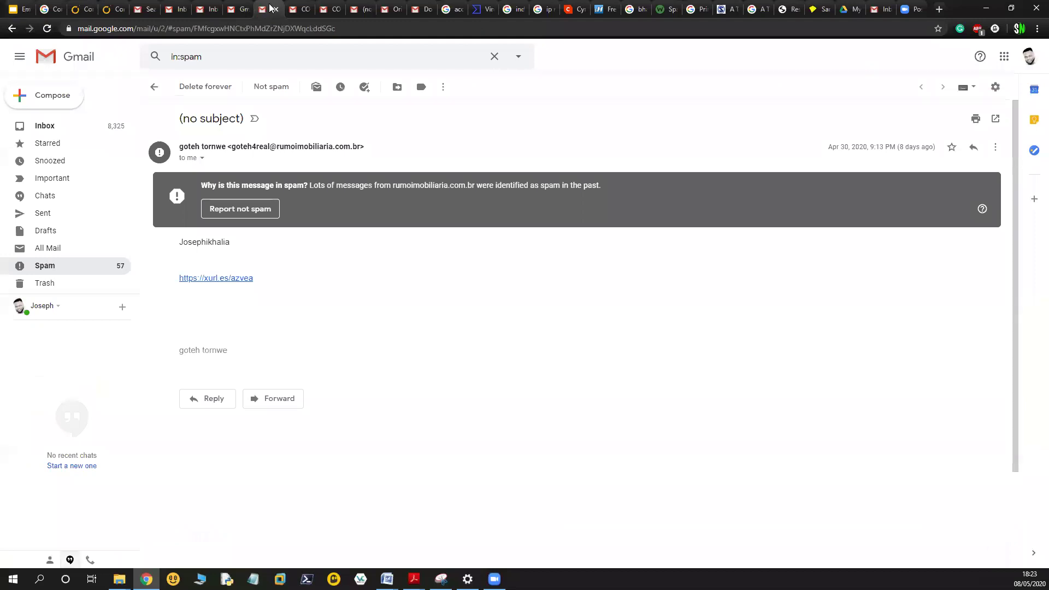
{"action": "left_click", "coordinate": [297, 6]}
{"action": "left_click", "coordinate": [239, 8]}
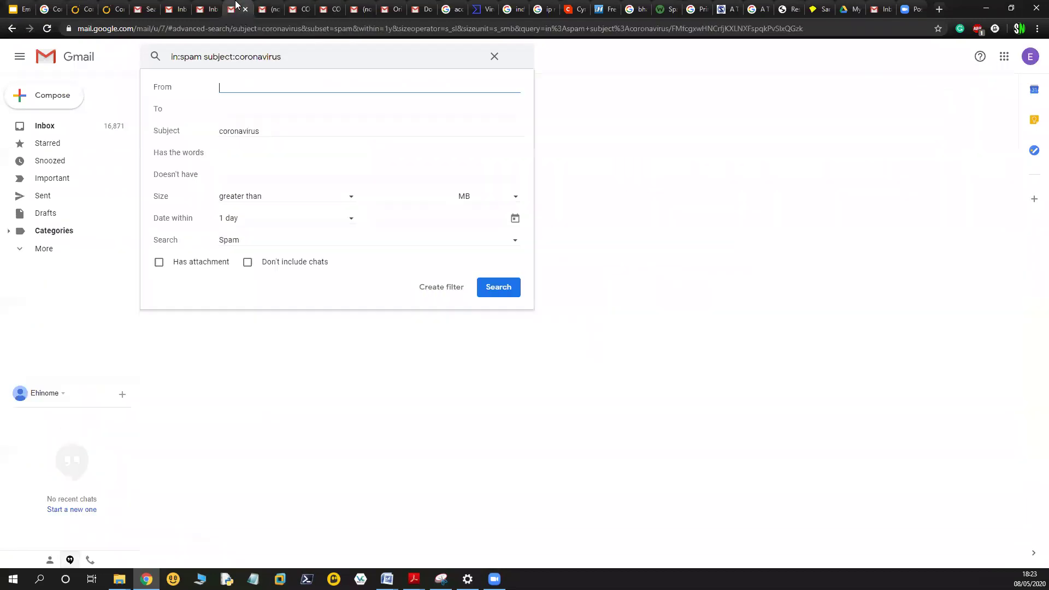
{"action": "left_click", "coordinate": [208, 7]}
{"action": "left_click", "coordinate": [186, 7]}
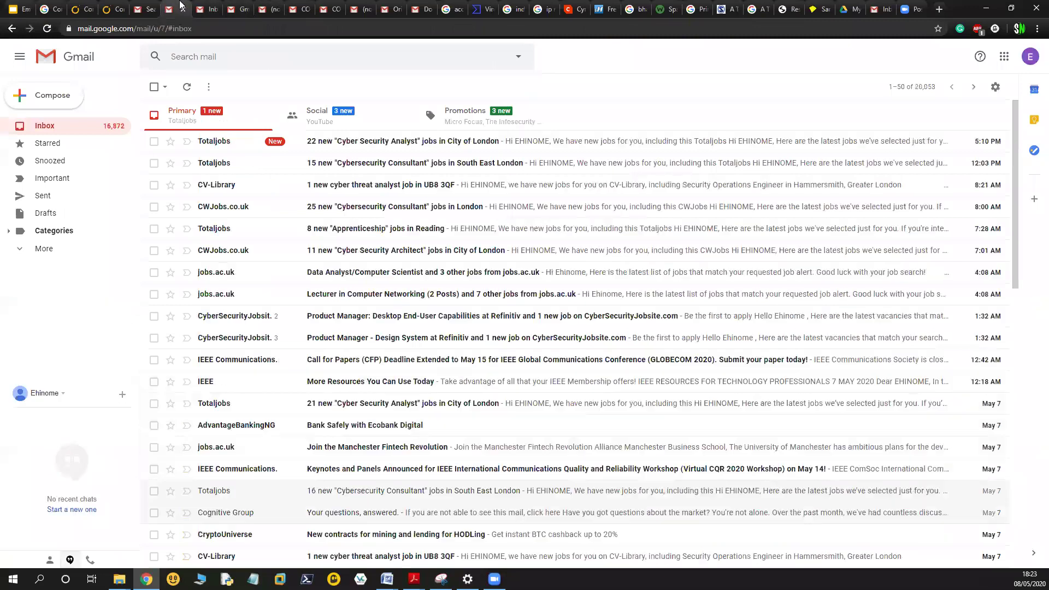
{"action": "left_click", "coordinate": [330, 7]}
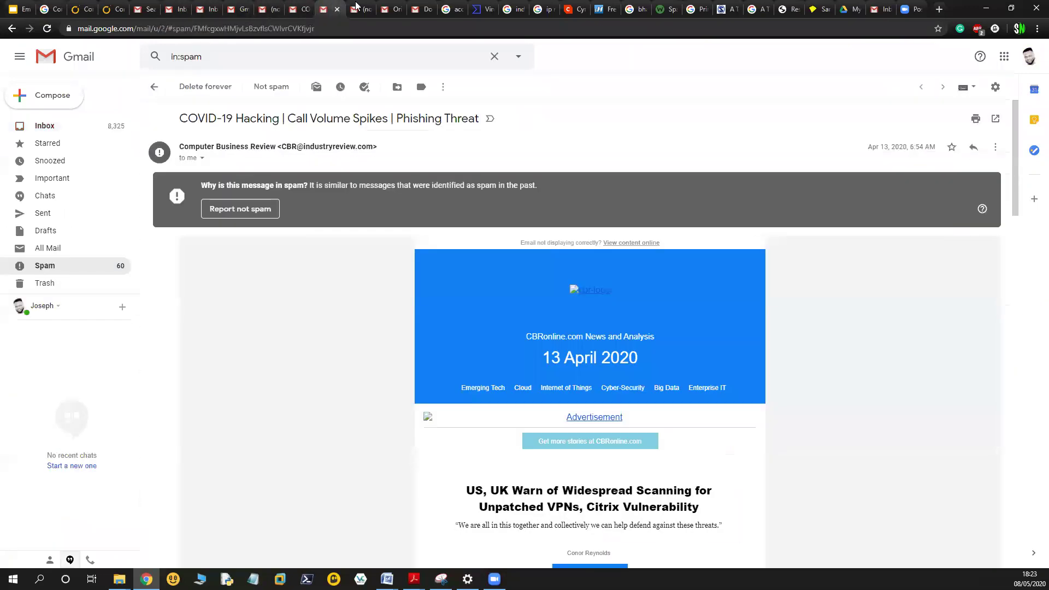
{"action": "left_click", "coordinate": [421, 9]}
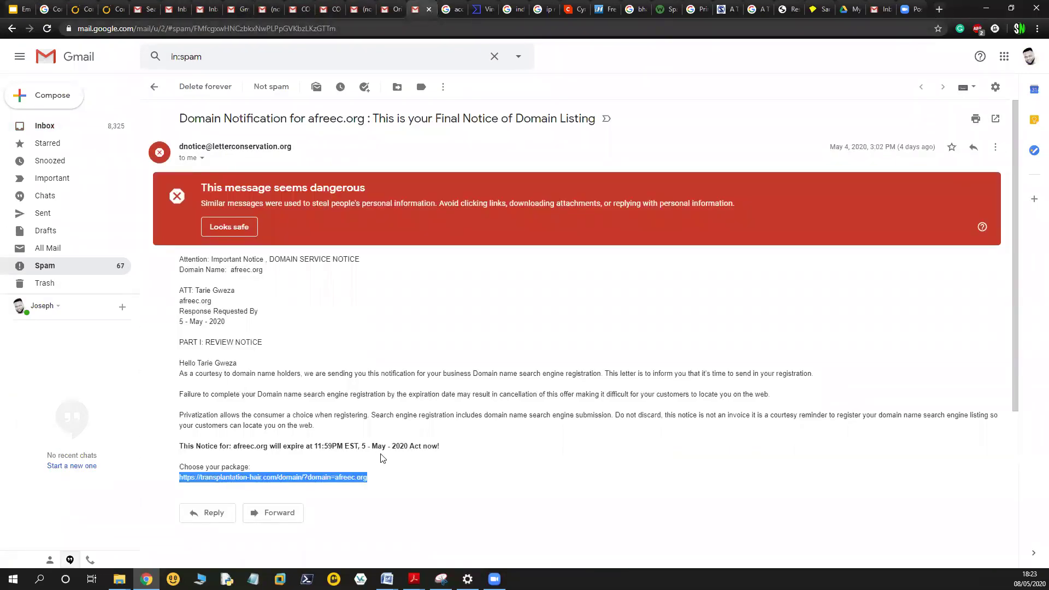
{"action": "left_click", "coordinate": [667, 328]}
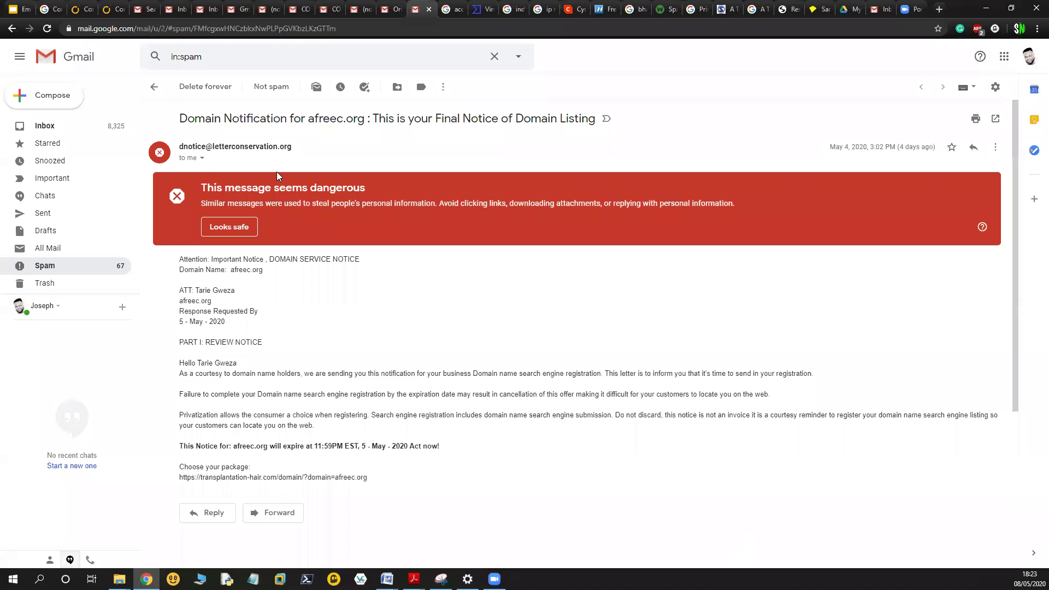
{"action": "left_click", "coordinate": [996, 148]}
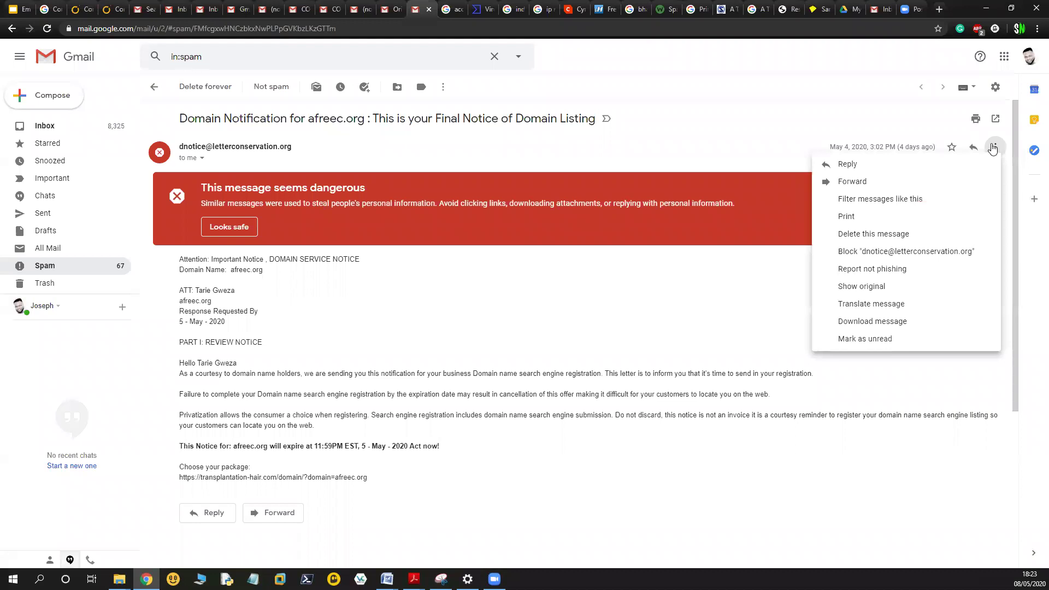
{"action": "left_click", "coordinate": [859, 287]}
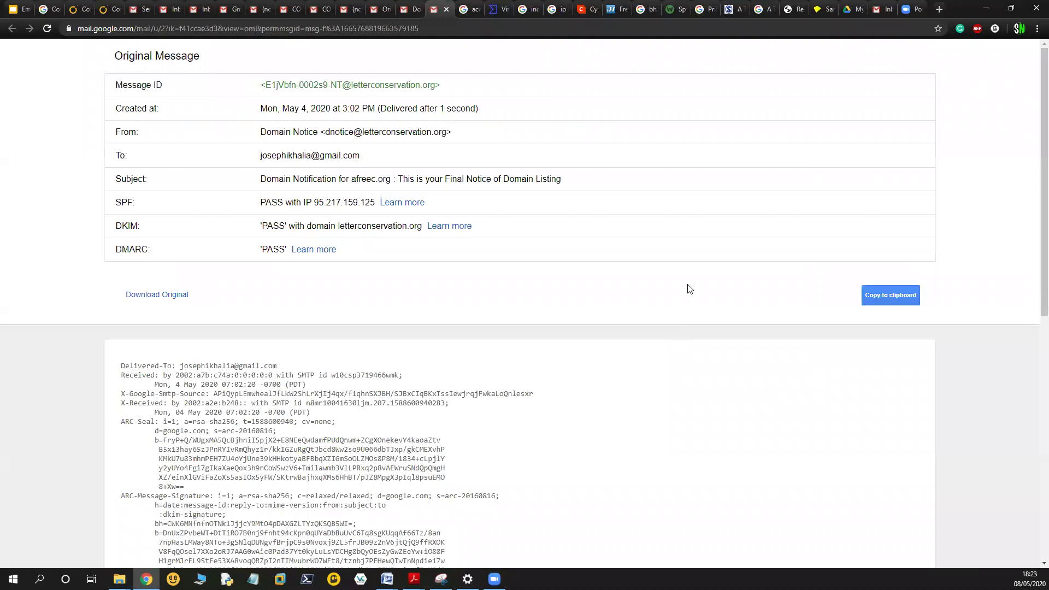
Step: Search the original message source for "ip"
{"action": "key", "text": "ctrl+f"}
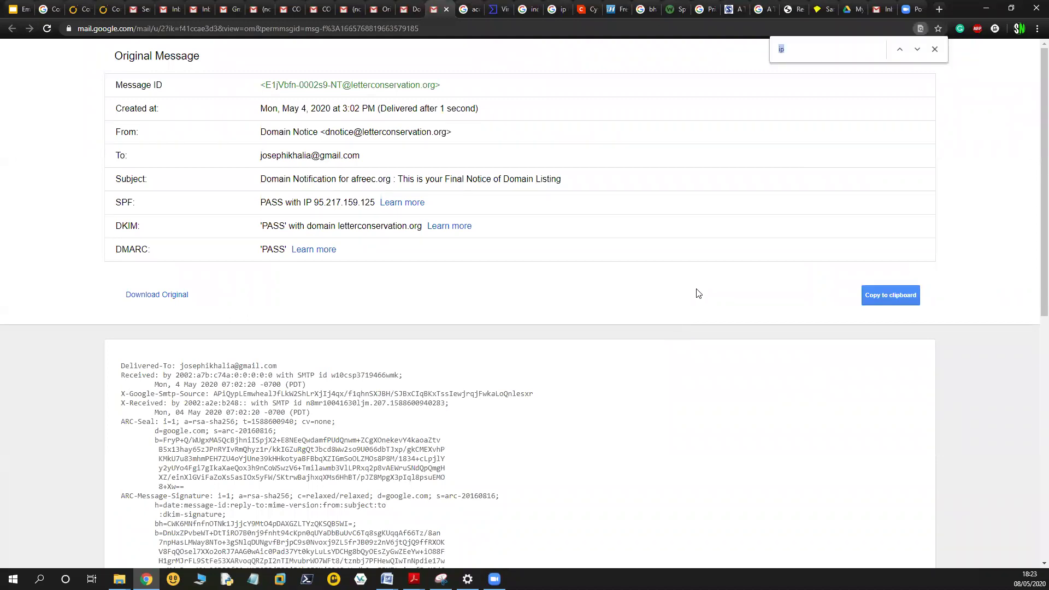
{"action": "type", "text": "ip"}
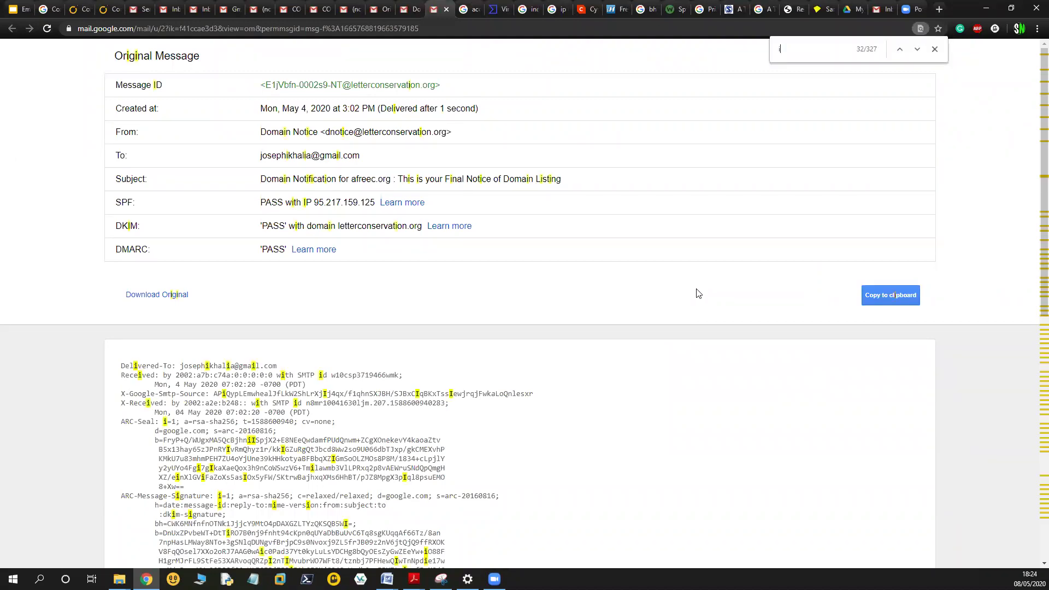
{"action": "key", "text": "Return"}
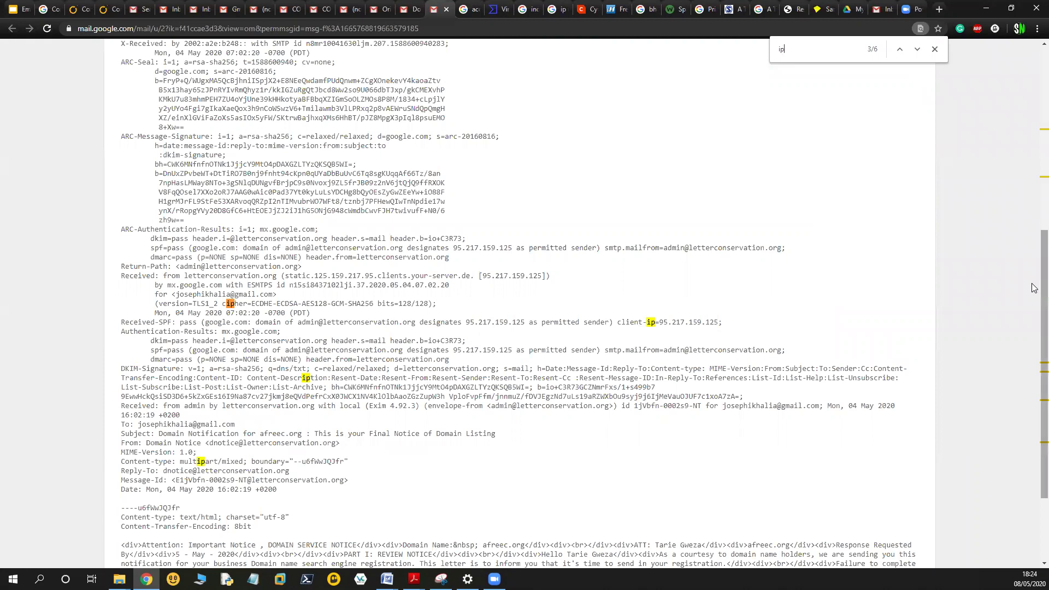
Step: Copy the sender's IP address 95.217.159.125 from the SPF row of the original message summary
{"action": "scroll", "coordinate": [1035, 288], "scroll_direction": "up", "scroll_amount": 7}
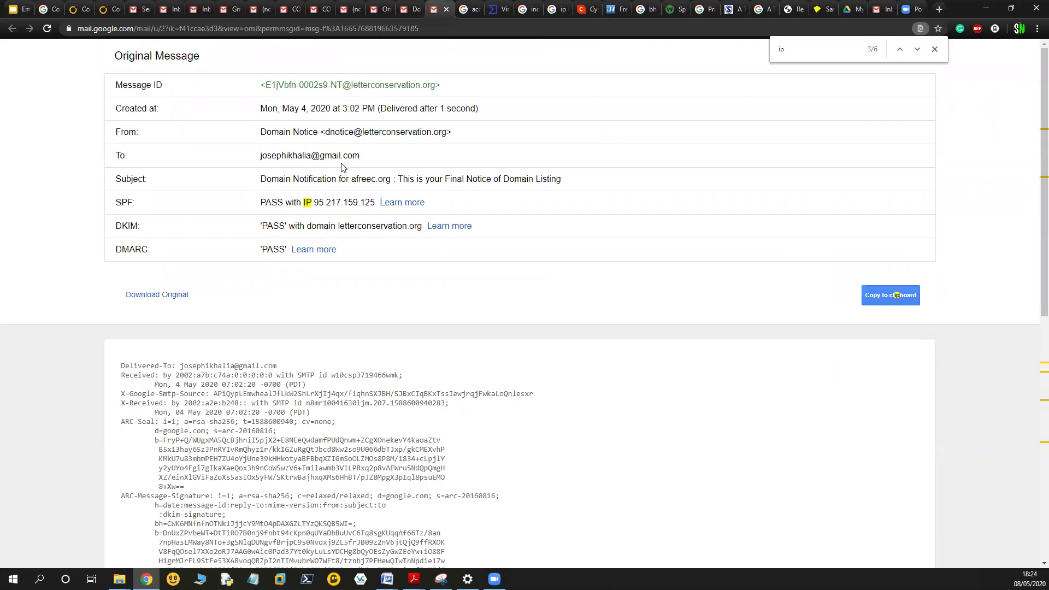
{"action": "left_click_drag", "start_coordinate": [360, 156], "coordinate": [236, 156]}
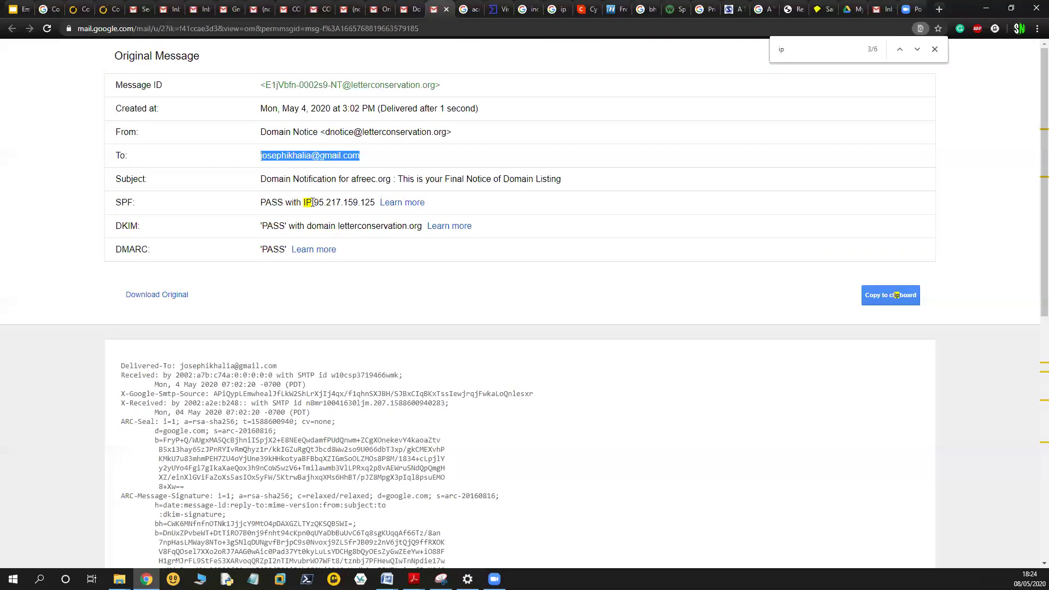
{"action": "mouse_move", "coordinate": [314, 203]}
{"action": "left_mouse_down"}
{"action": "mouse_move", "coordinate": [352, 203]}
{"action": "mouse_move", "coordinate": [311, 200]}
{"action": "left_mouse_up"}
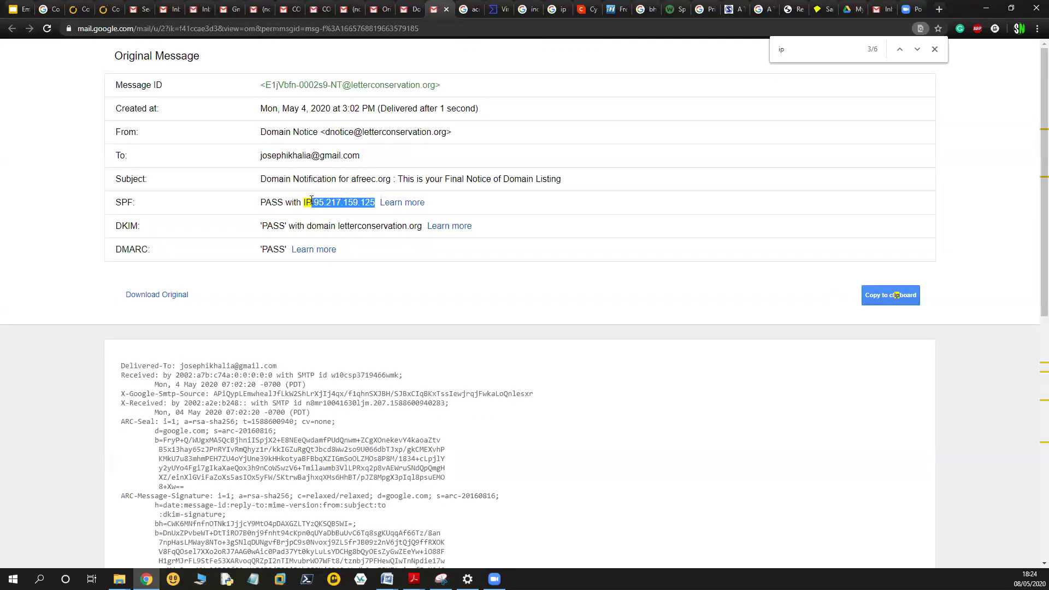
{"action": "left_click", "coordinate": [373, 205]}
{"action": "left_click_drag", "start_coordinate": [375, 203], "coordinate": [316, 203]}
{"action": "right_click", "coordinate": [326, 205]}
{"action": "left_click", "coordinate": [326, 212]}
Step: Search the web for "central ops" in a new browser tab and open the CentralOps site
{"action": "key", "text": "ctrl+Page_Up"}
{"action": "key", "text": "ctrl+Page_Up"}
{"action": "key", "text": "ctrl+Page_Up"}
{"action": "key", "text": "ctrl+Page_Up"}
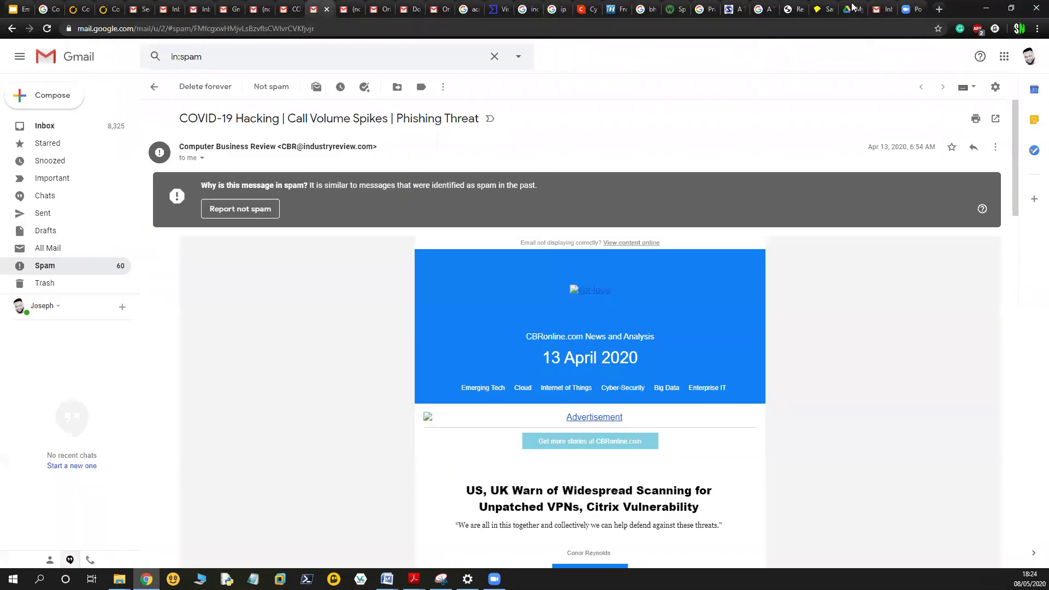
{"action": "left_click", "coordinate": [941, 10]}
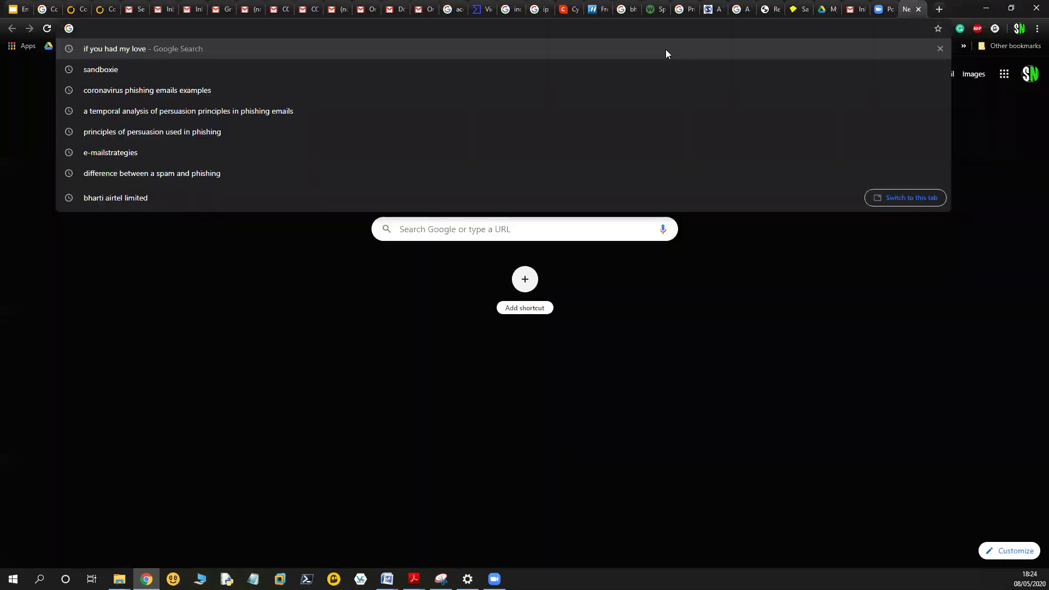
{"action": "type", "text": "central ops"}
{"action": "key", "text": "Return"}
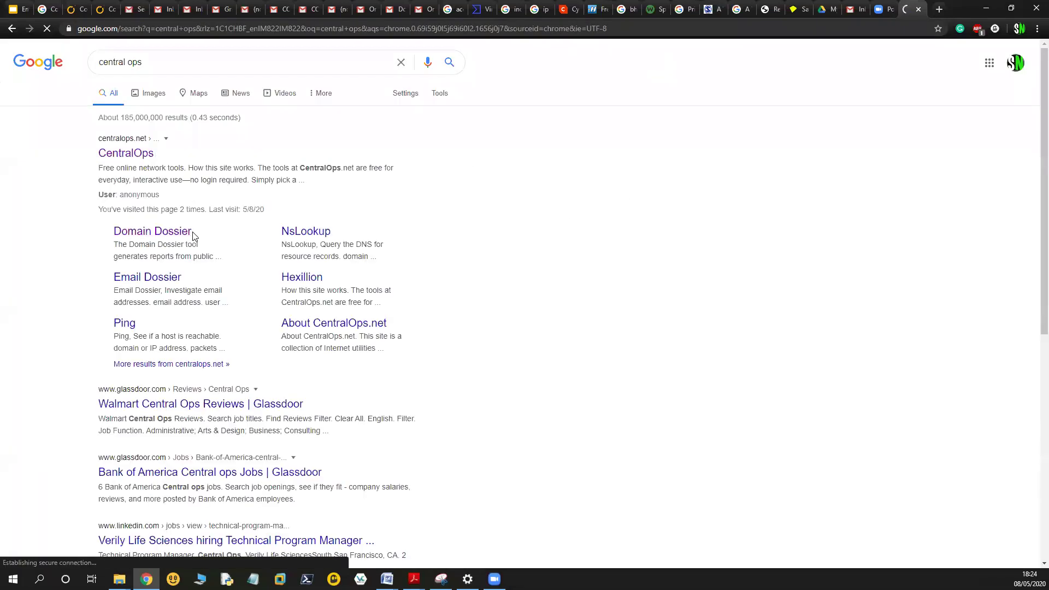
Step: Look up the copied IP address 95.217.159.125 with CentralOps' Domain Dossier
{"action": "left_click", "coordinate": [199, 230]}
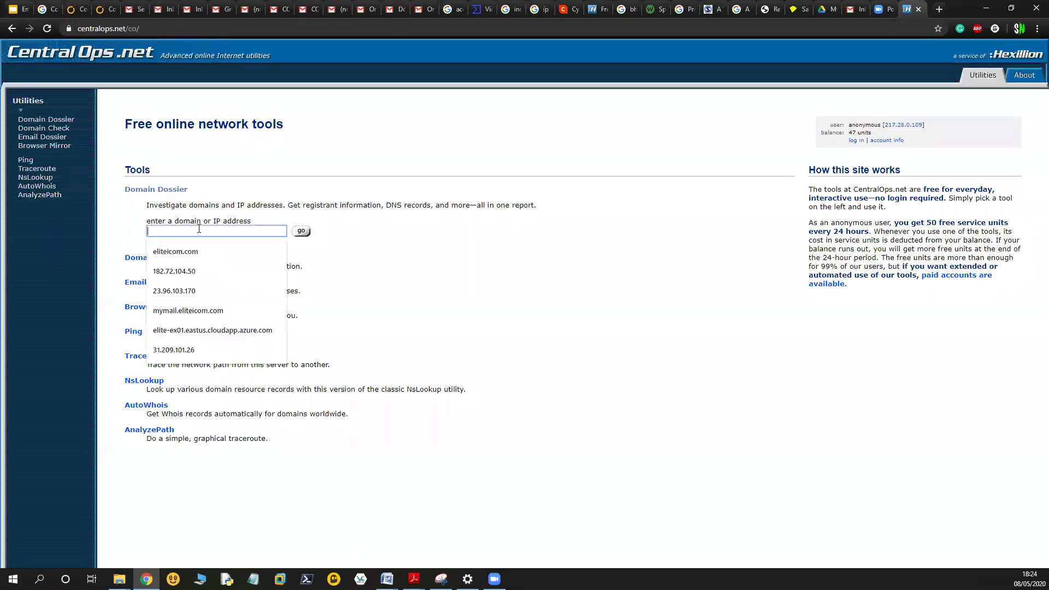
{"action": "right_click", "coordinate": [199, 230]}
{"action": "left_click", "coordinate": [230, 314]}
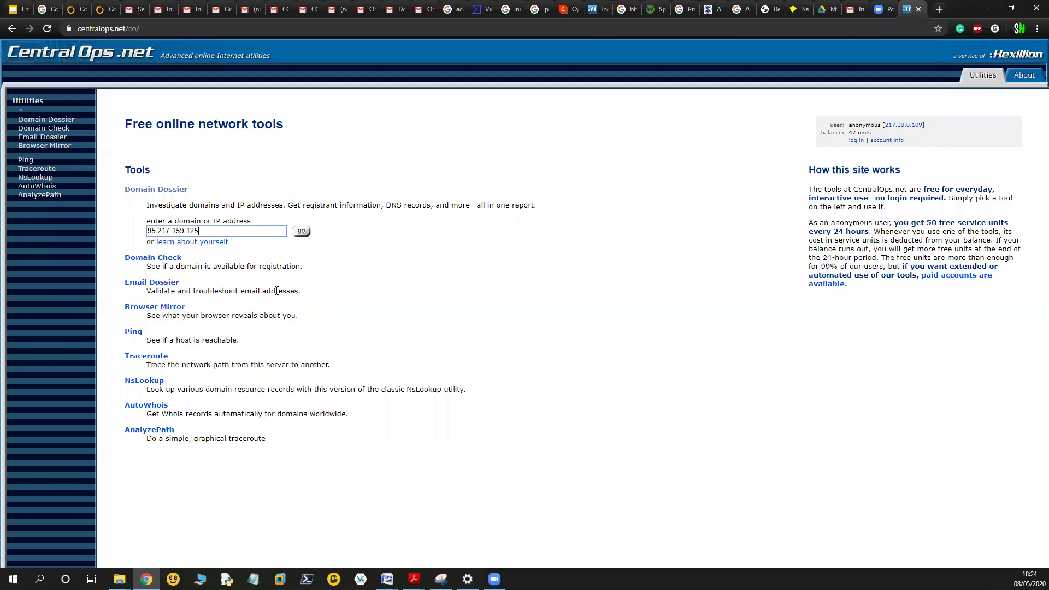
{"action": "left_click", "coordinate": [302, 233]}
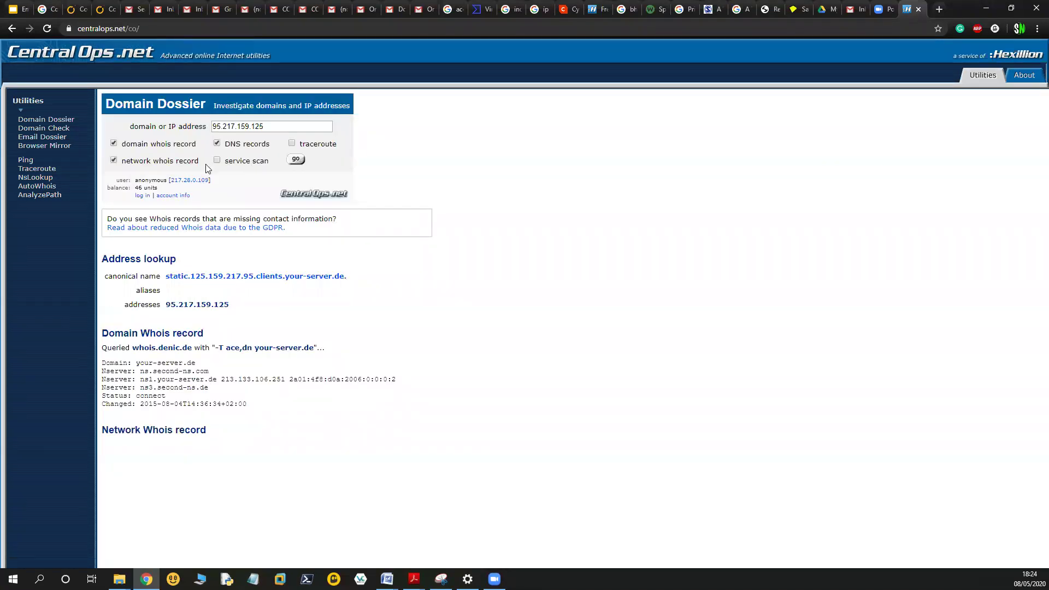
Step: Add traceroute and service scan to the Domain Dossier options and rerun the lookup
{"action": "left_click", "coordinate": [292, 143]}
{"action": "left_click", "coordinate": [241, 161]}
{"action": "left_click", "coordinate": [296, 159]}
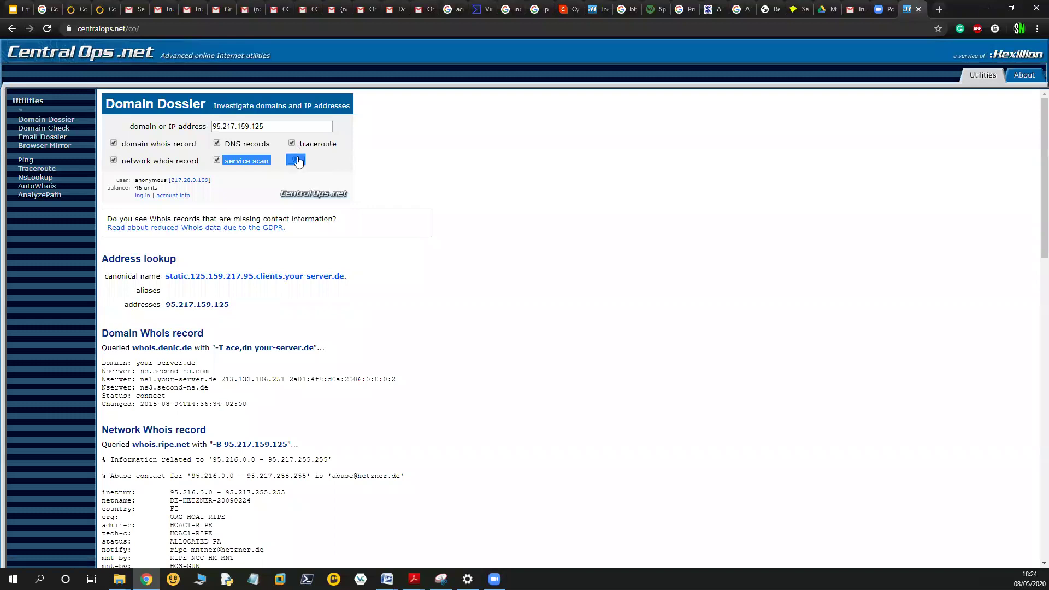
Step: Examine the address lookup and Whois records for the sender's IP, highlighting the country in the contact role's address
{"action": "scroll", "coordinate": [469, 329], "scroll_direction": "down", "scroll_amount": 5}
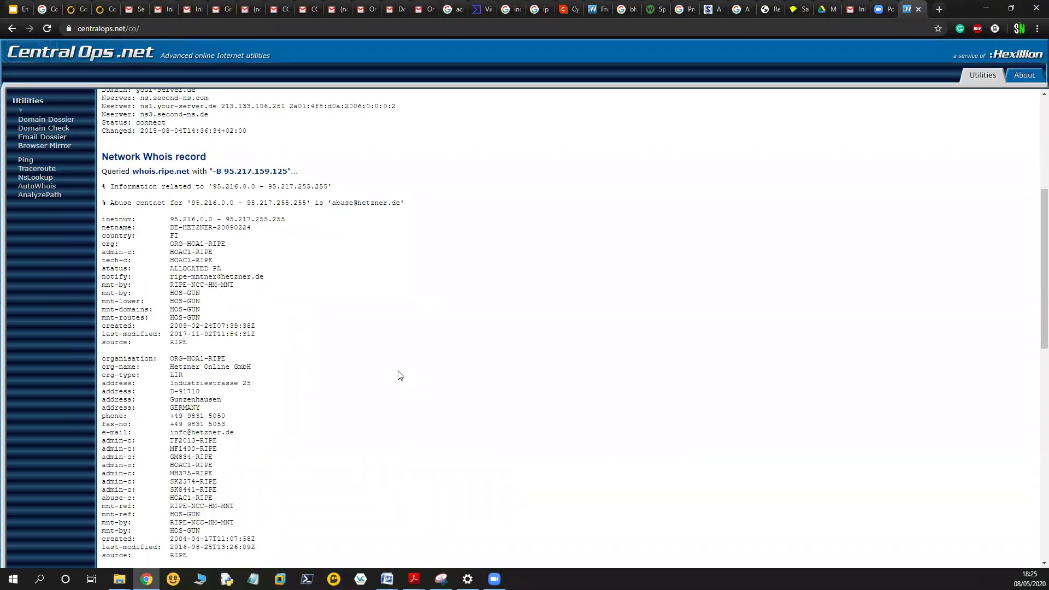
{"action": "scroll", "coordinate": [407, 322], "scroll_direction": "down", "scroll_amount": 3}
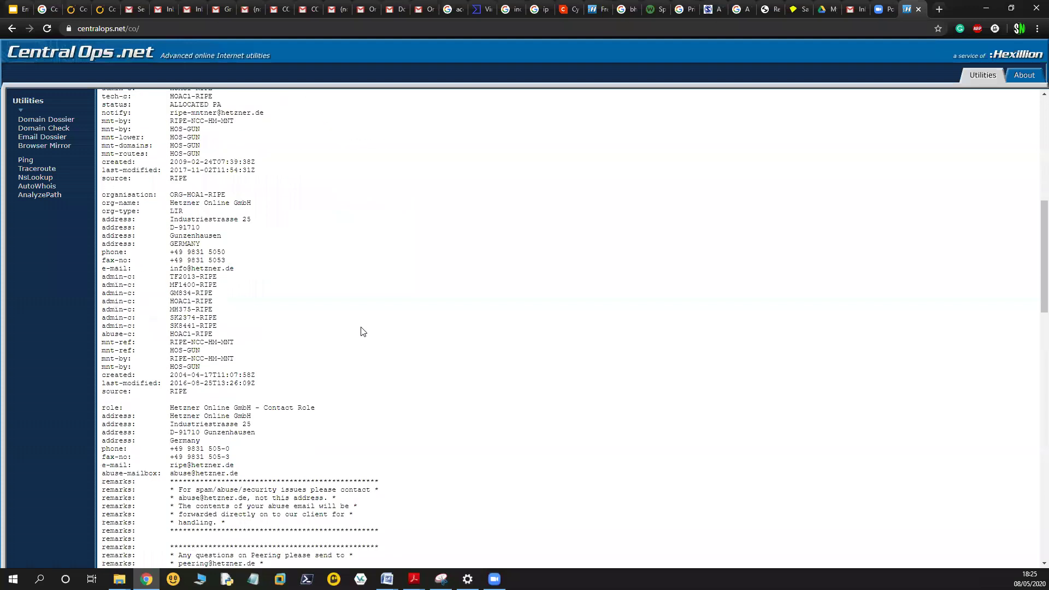
{"action": "left_click_drag", "start_coordinate": [206, 442], "coordinate": [171, 447]}
{"action": "scroll", "coordinate": [308, 425], "scroll_direction": "up", "scroll_amount": 4}
{"action": "scroll", "coordinate": [309, 425], "scroll_direction": "up", "scroll_amount": 1}
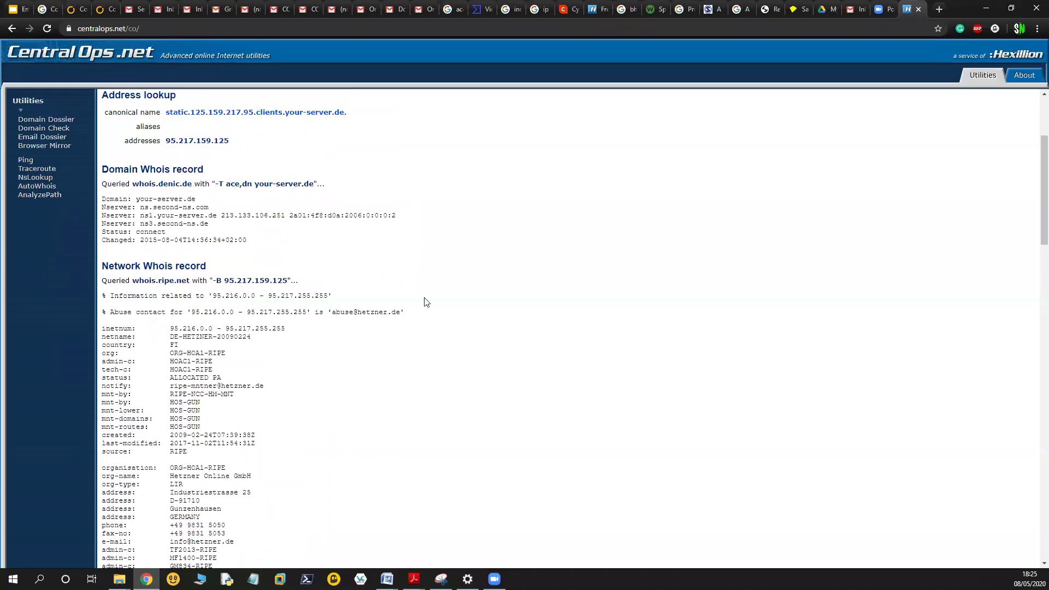
{"action": "scroll", "coordinate": [300, 165], "scroll_direction": "up", "scroll_amount": 3}
{"action": "scroll", "coordinate": [300, 166], "scroll_direction": "down", "scroll_amount": 5}
{"action": "scroll", "coordinate": [301, 168], "scroll_direction": "up", "scroll_amount": 3}
{"action": "scroll", "coordinate": [301, 171], "scroll_direction": "down", "scroll_amount": 9}
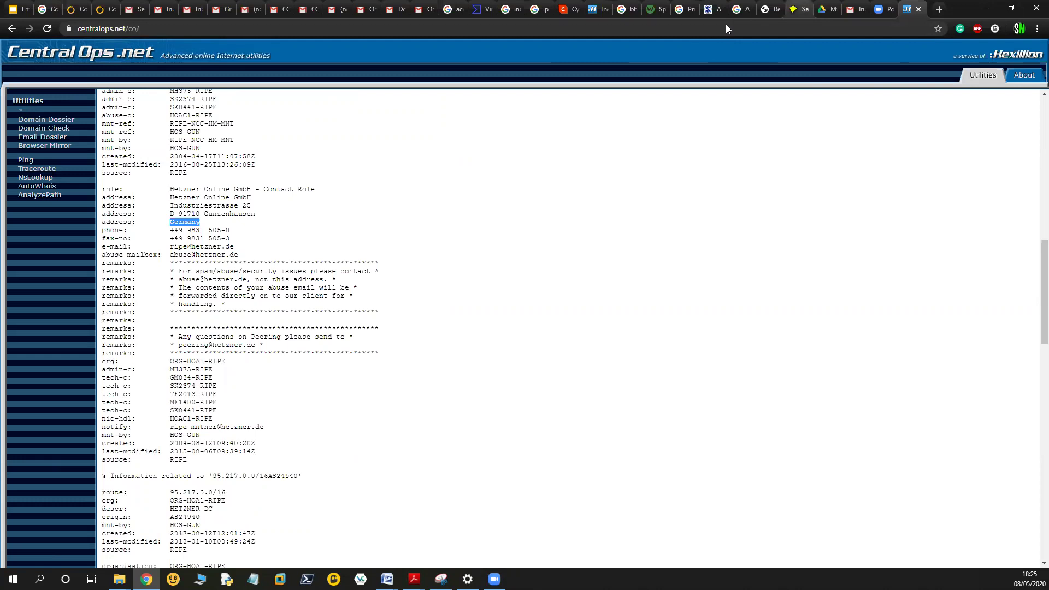
Step: Switch to the original source of the spam message from nulau.edu.ua and locate its X-SA-Exim-Connect-IP header
{"action": "left_click", "coordinate": [363, 9]}
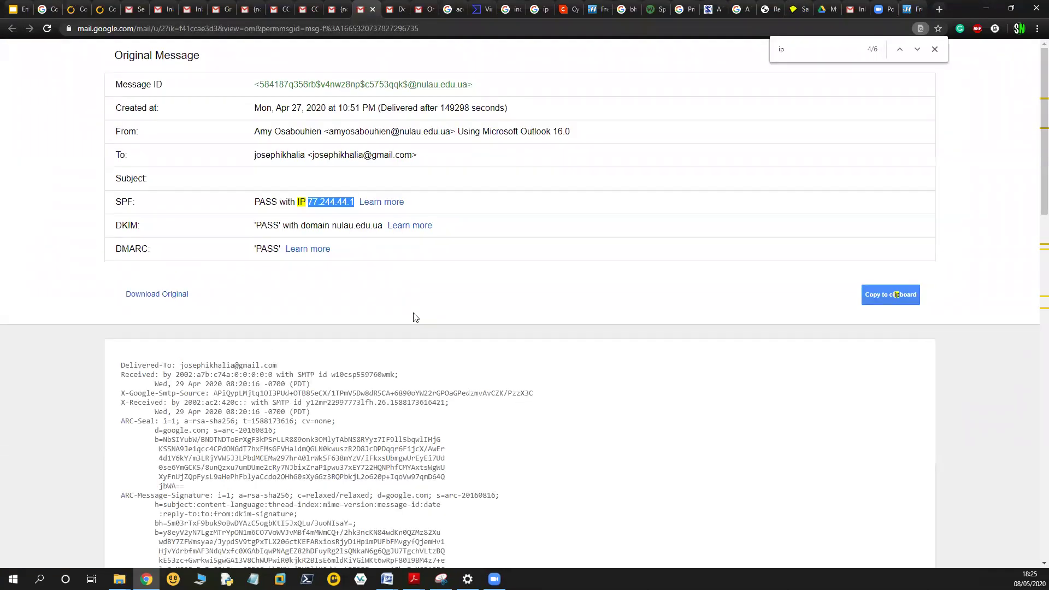
{"action": "scroll", "coordinate": [415, 306], "scroll_direction": "down", "scroll_amount": 3}
{"action": "scroll", "coordinate": [418, 305], "scroll_direction": "down", "scroll_amount": 6}
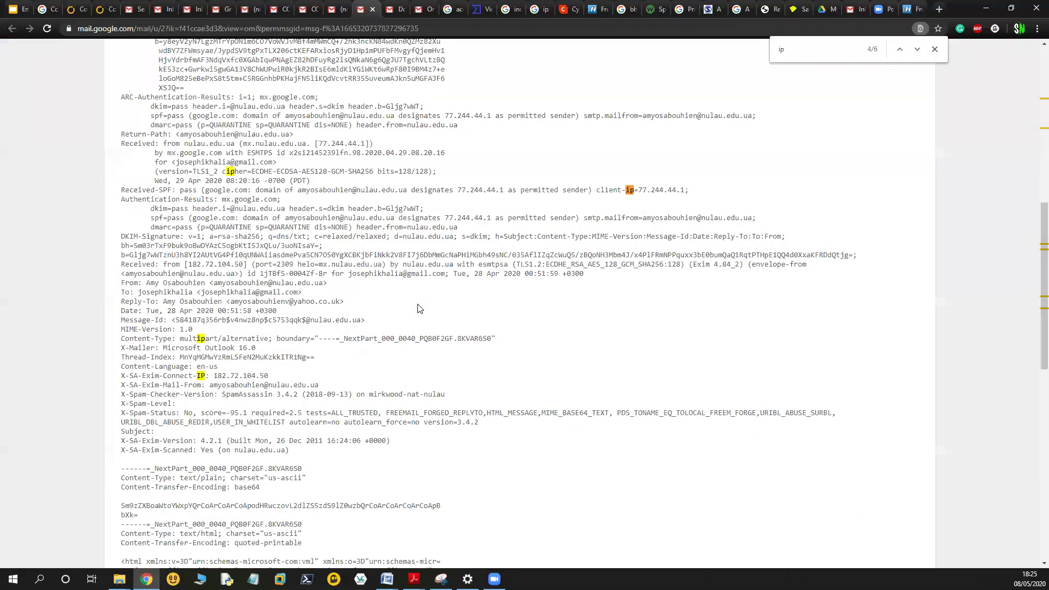
{"action": "scroll", "coordinate": [418, 309], "scroll_direction": "down", "scroll_amount": 4}
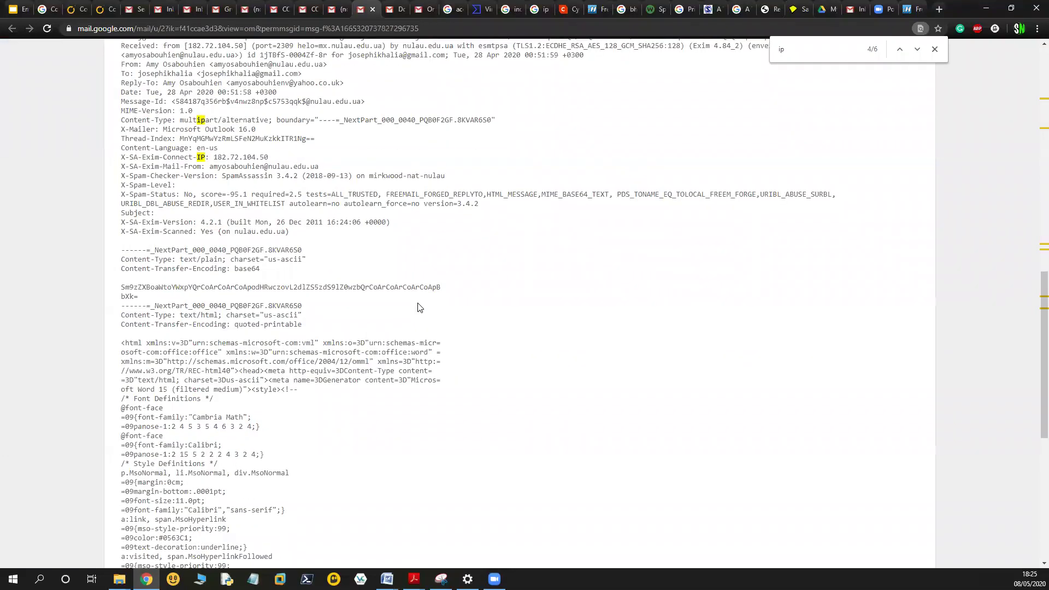
{"action": "scroll", "coordinate": [419, 306], "scroll_direction": "down", "scroll_amount": 8}
{"action": "scroll", "coordinate": [420, 300], "scroll_direction": "up", "scroll_amount": 7}
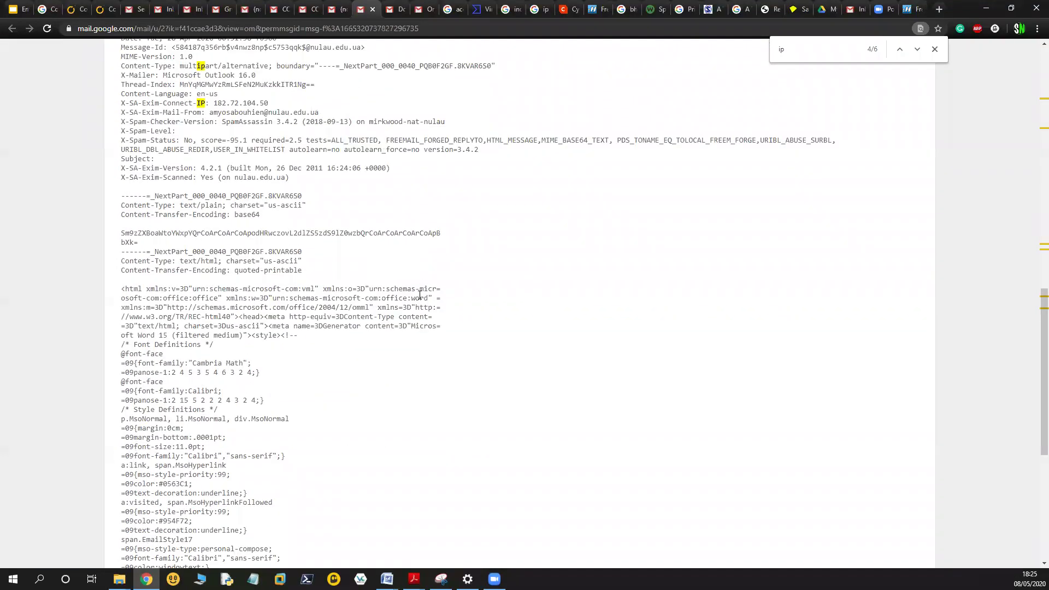
{"action": "scroll", "coordinate": [419, 295], "scroll_direction": "up", "scroll_amount": 1}
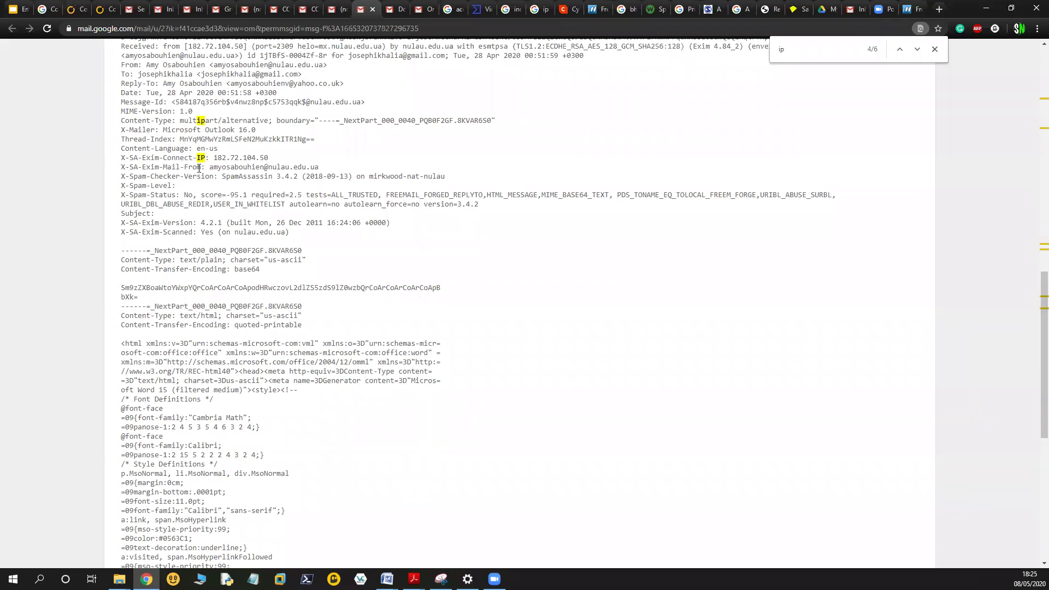
{"action": "left_click_drag", "start_coordinate": [269, 158], "coordinate": [213, 158]}
{"action": "right_click", "coordinate": [239, 156]}
{"action": "left_click", "coordinate": [268, 162]}
{"action": "left_click", "coordinate": [270, 159]}
{"action": "double_click", "coordinate": [231, 157]}
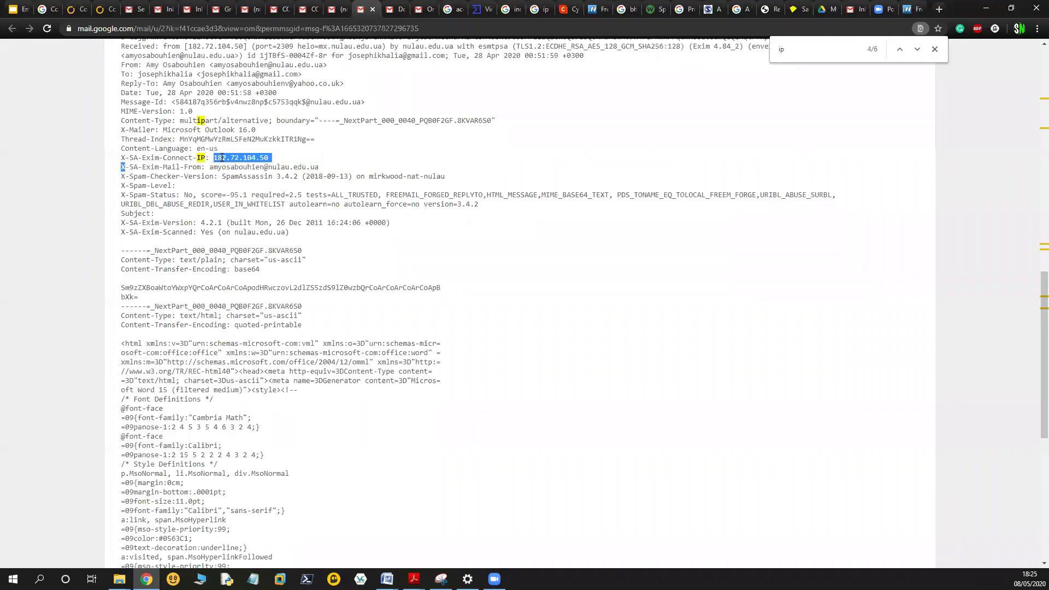
{"action": "right_click", "coordinate": [221, 159]}
{"action": "left_click", "coordinate": [240, 165]}
Step: Replace the address in CentralOps' Domain Dossier with the copied connect IP and run the lookup
{"action": "left_click", "coordinate": [910, 9]}
{"action": "left_click_drag", "start_coordinate": [1044, 263], "coordinate": [1044, 133]}
{"action": "right_click", "coordinate": [227, 129]}
{"action": "left_click", "coordinate": [246, 192]}
{"action": "left_click", "coordinate": [295, 159]}
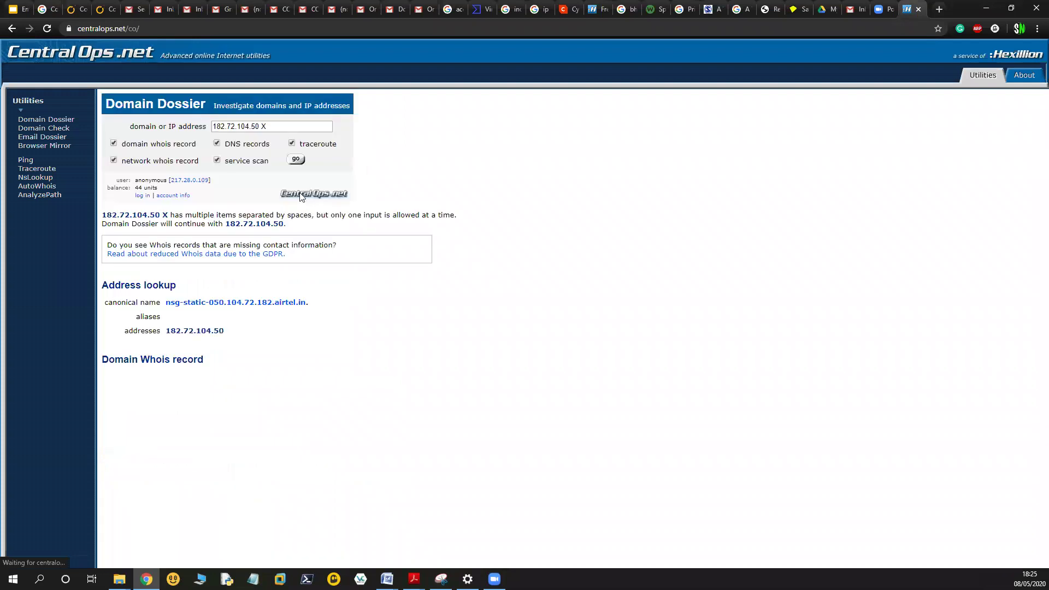
Step: Remove the stray X after 182.72.104.50 in the Domain Dossier address and rerun the lookup
{"action": "key", "text": "BackSpace"}
{"action": "key", "text": "BackSpace"}
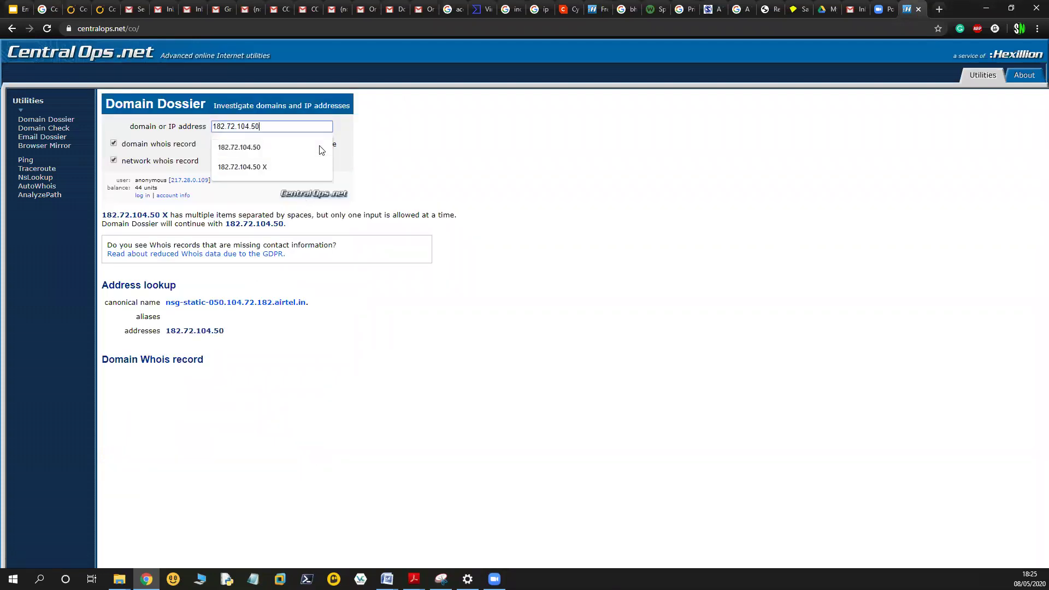
{"action": "key", "text": "Return"}
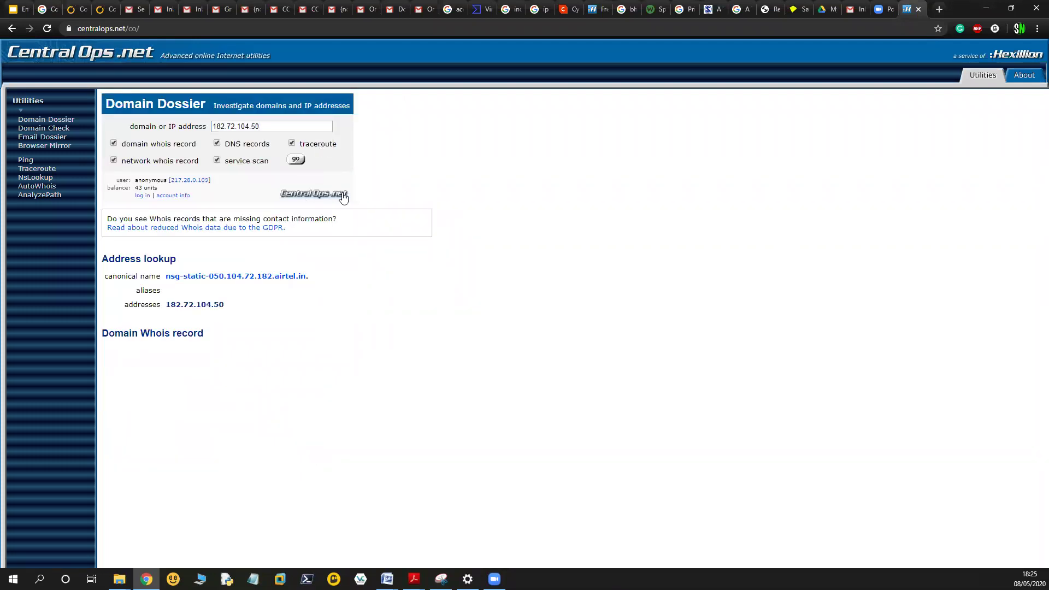
{"action": "left_click", "coordinate": [296, 160]}
Step: Examine the original source of the Domain Notice spam message from letterconservation.org for header fields revealing the sender's IP
{"action": "left_click", "coordinate": [424, 9]}
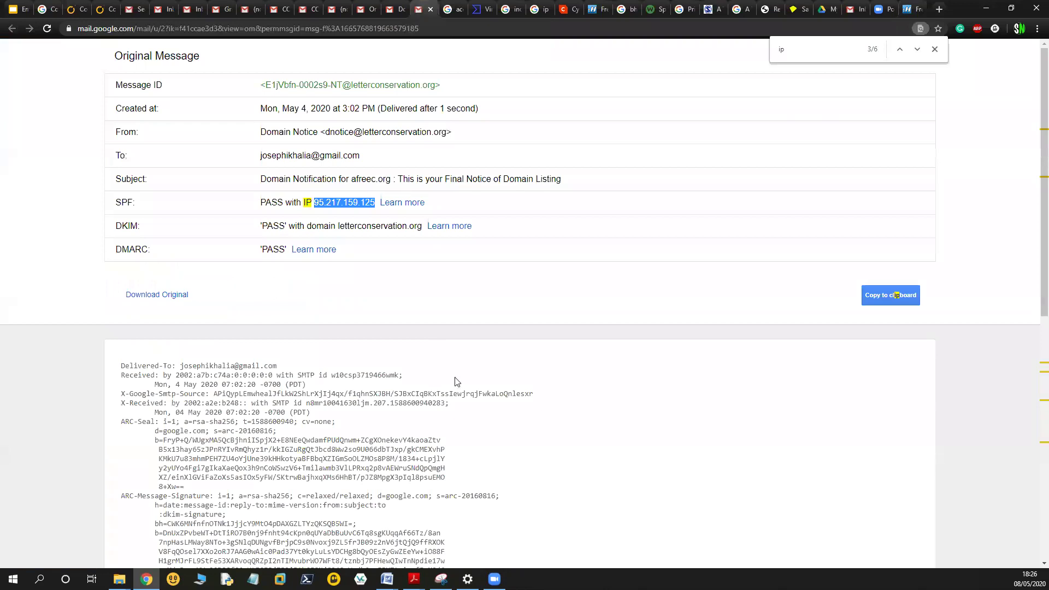
{"action": "scroll", "coordinate": [458, 383], "scroll_direction": "down", "scroll_amount": 9}
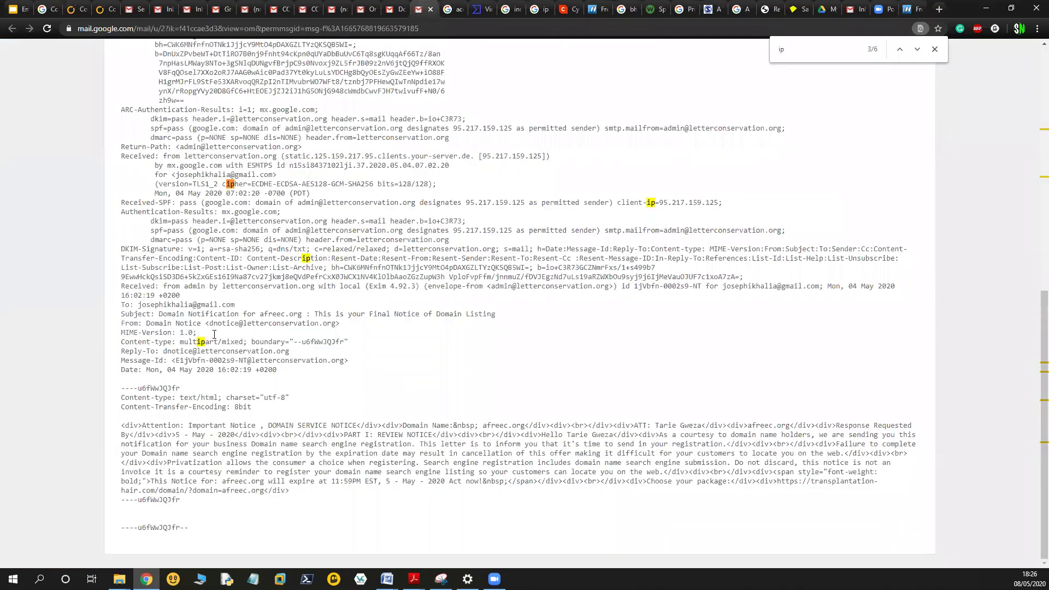
{"action": "scroll", "coordinate": [236, 354], "scroll_direction": "up", "scroll_amount": 4}
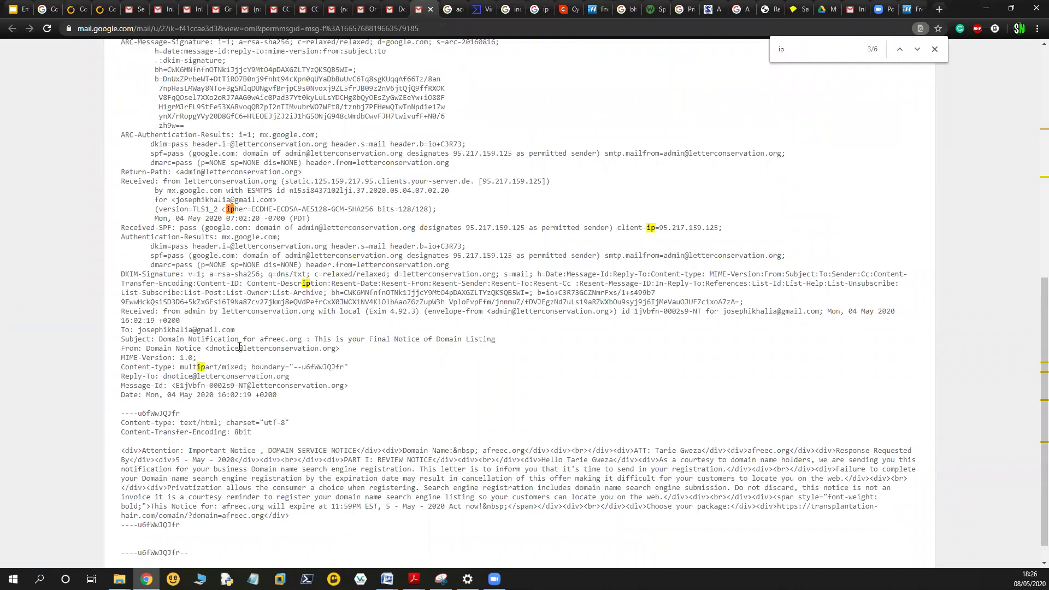
{"action": "scroll", "coordinate": [245, 343], "scroll_direction": "up", "scroll_amount": 5}
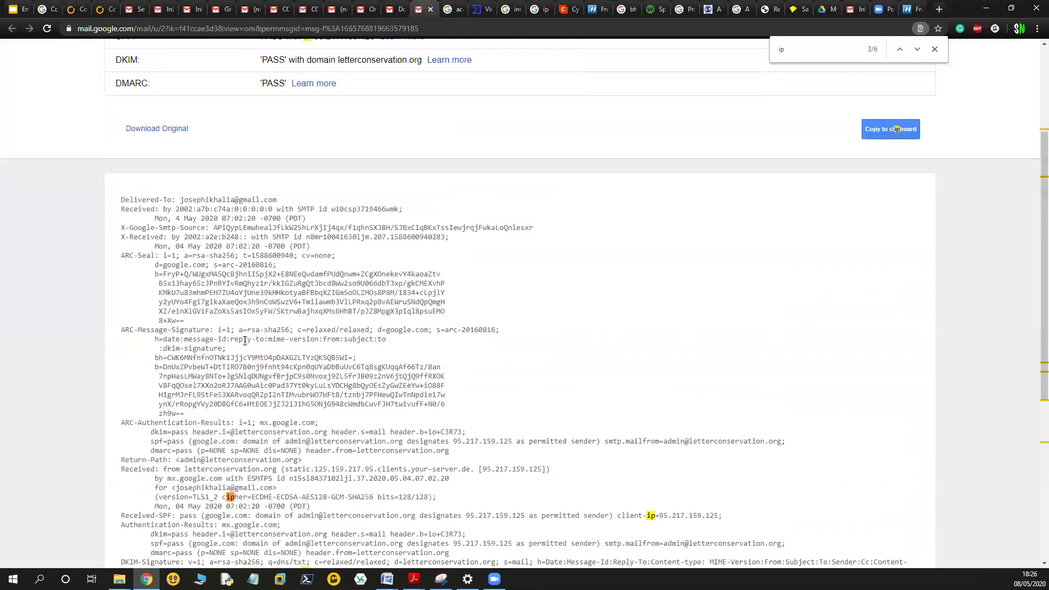
{"action": "scroll", "coordinate": [245, 344], "scroll_direction": "down", "scroll_amount": 3}
{"action": "scroll", "coordinate": [304, 402], "scroll_direction": "down", "scroll_amount": 6}
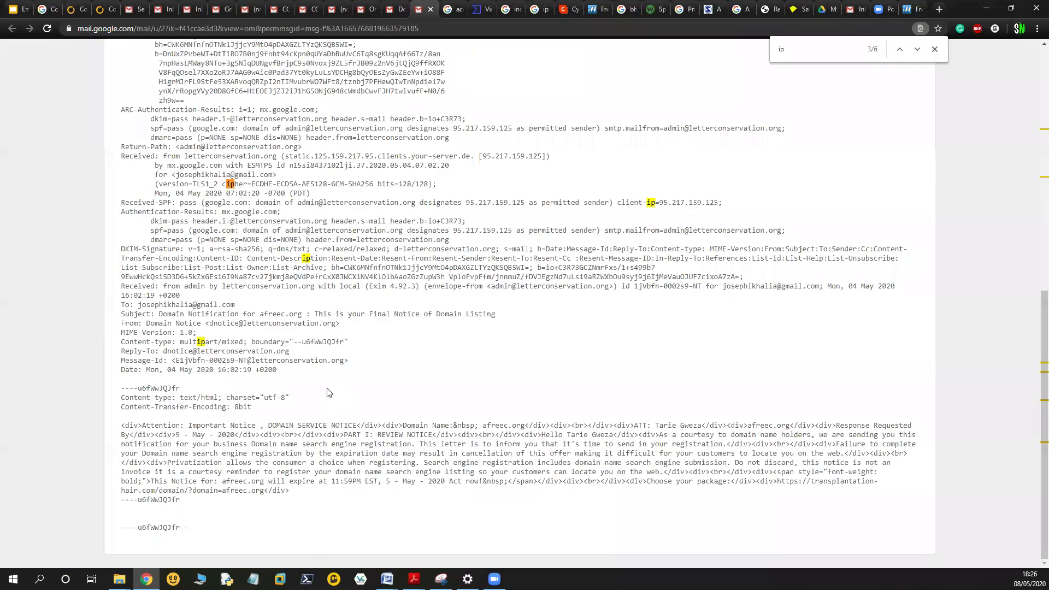
{"action": "scroll", "coordinate": [294, 385], "scroll_direction": "up", "scroll_amount": 2}
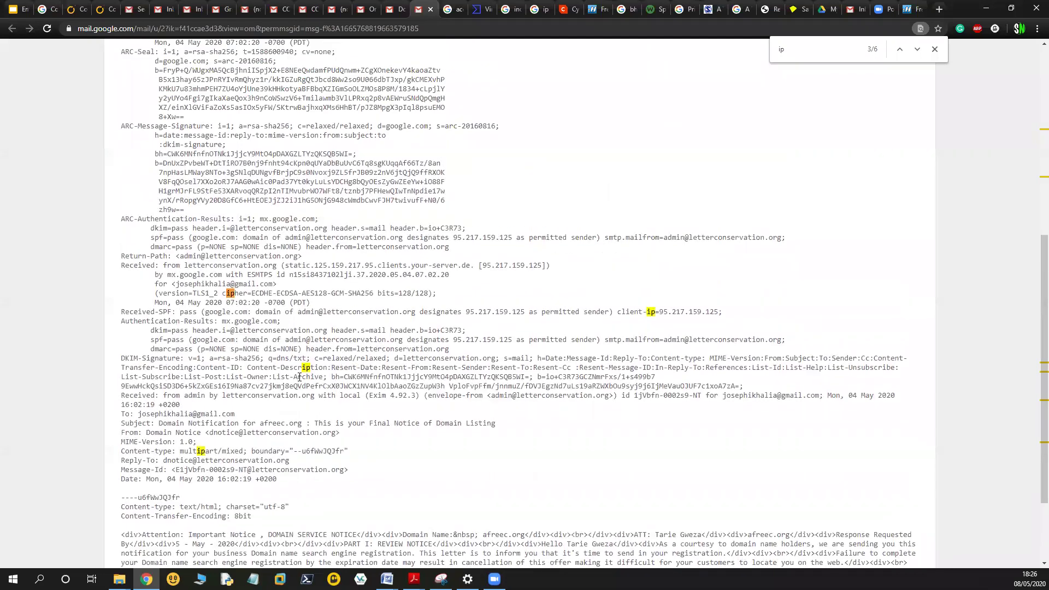
{"action": "scroll", "coordinate": [299, 377], "scroll_direction": "up", "scroll_amount": 2}
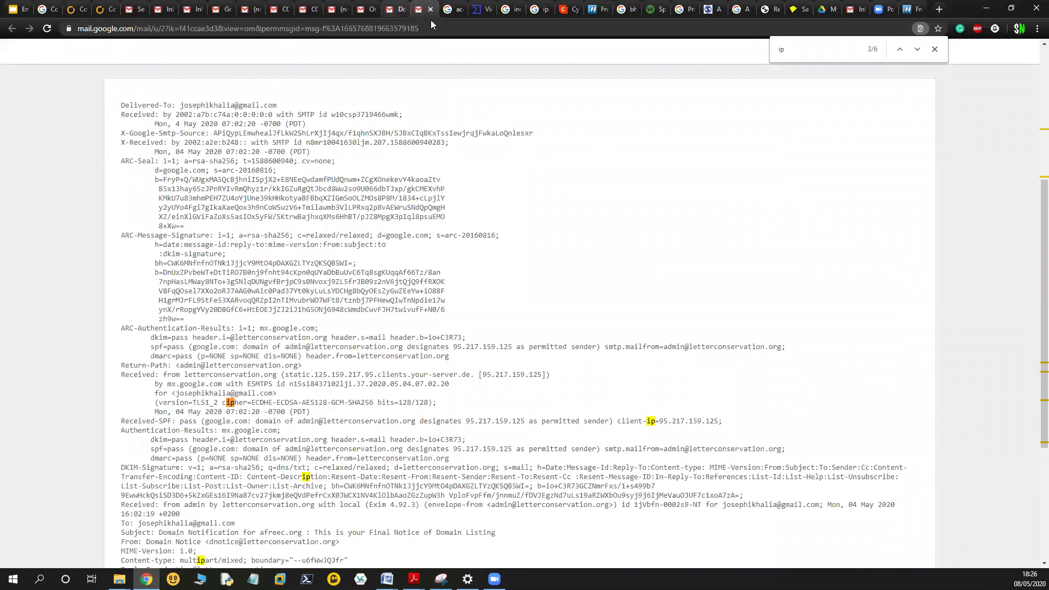
{"action": "key", "text": "ctrl+w"}
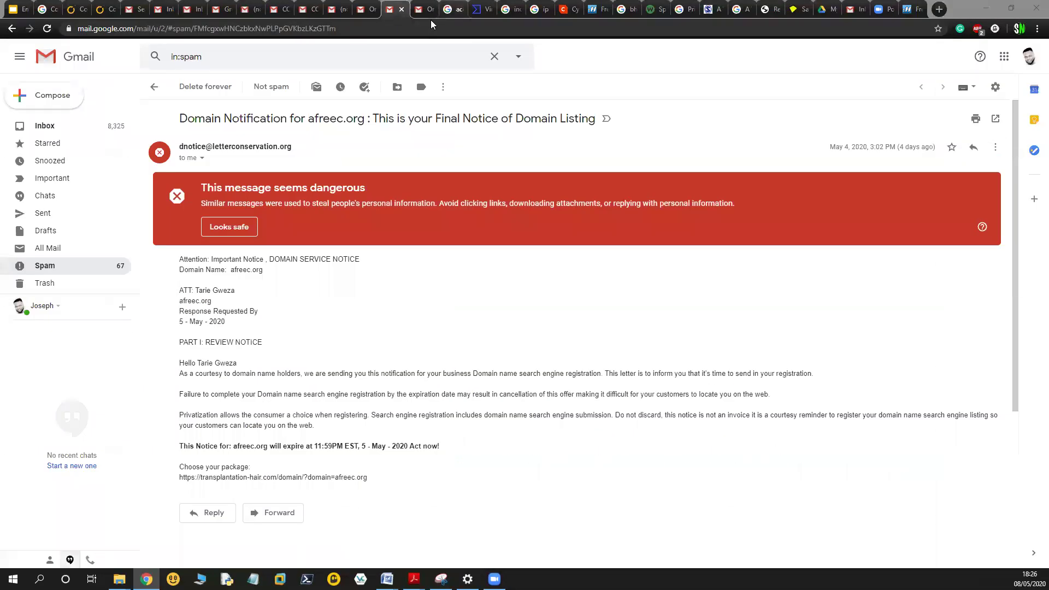
{"action": "key", "text": "ctrl+Tab"}
{"action": "key", "text": "ctrl+Tab"}
{"action": "key", "text": "ctrl+shift+Tab"}
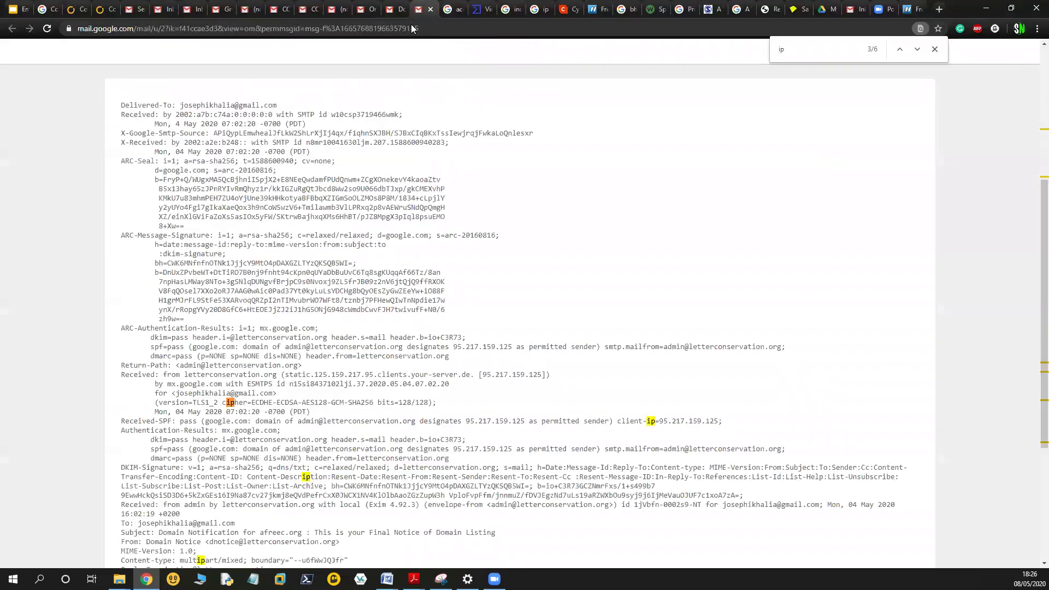
{"action": "scroll", "coordinate": [410, 394], "scroll_direction": "down", "scroll_amount": 2}
{"action": "scroll", "coordinate": [409, 395], "scroll_direction": "down", "scroll_amount": 1}
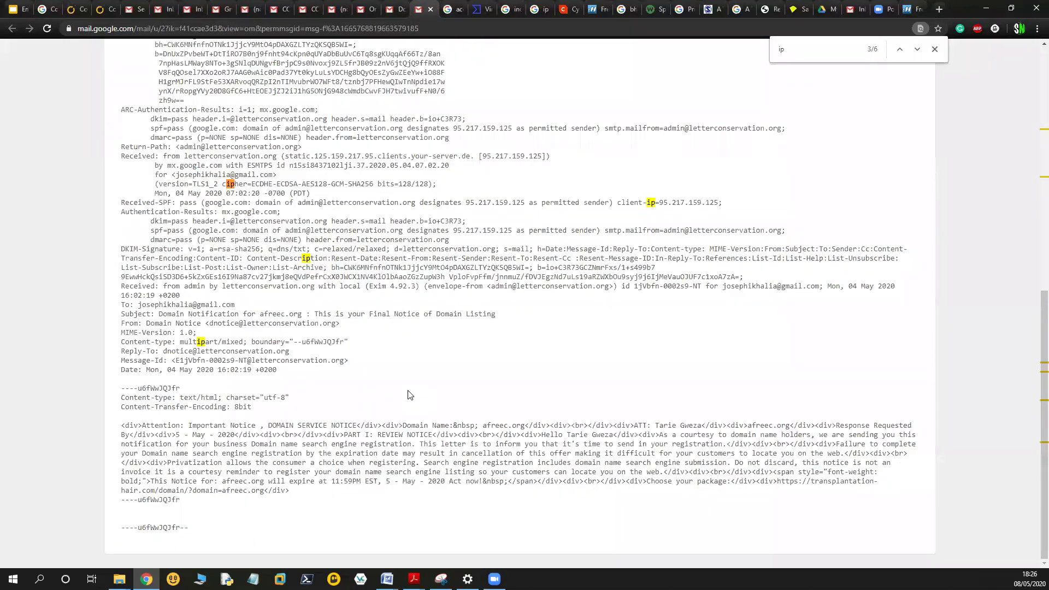
{"action": "scroll", "coordinate": [409, 393], "scroll_direction": "up", "scroll_amount": 9}
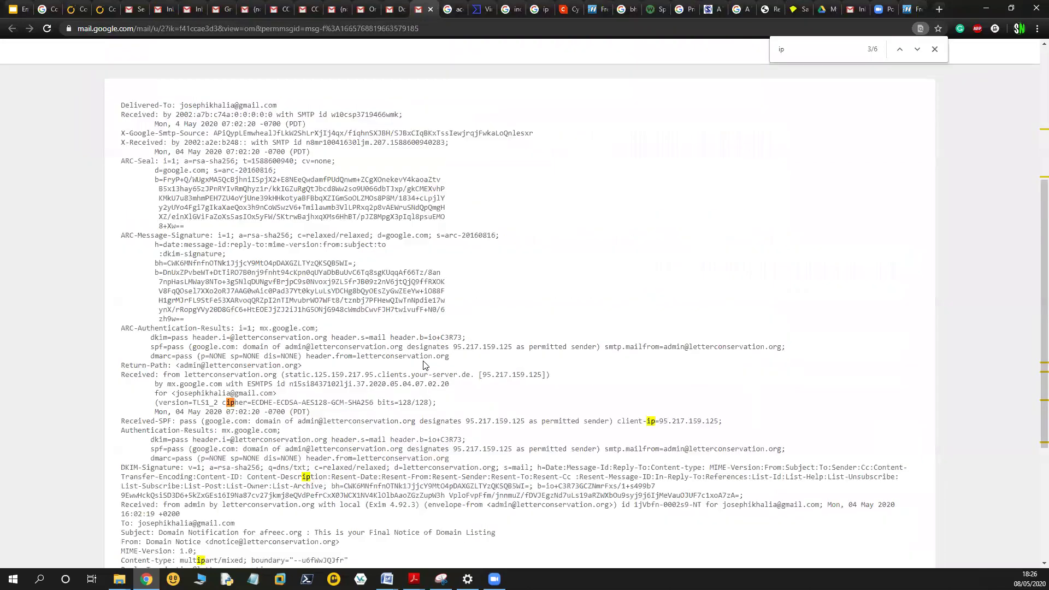
Step: Copy the X-SA-Exim-Connect-IP address 182.72.104.50 again from the original source of the nulau.edu.ua message
{"action": "left_click", "coordinate": [362, 12]}
{"action": "left_click", "coordinate": [230, 163]}
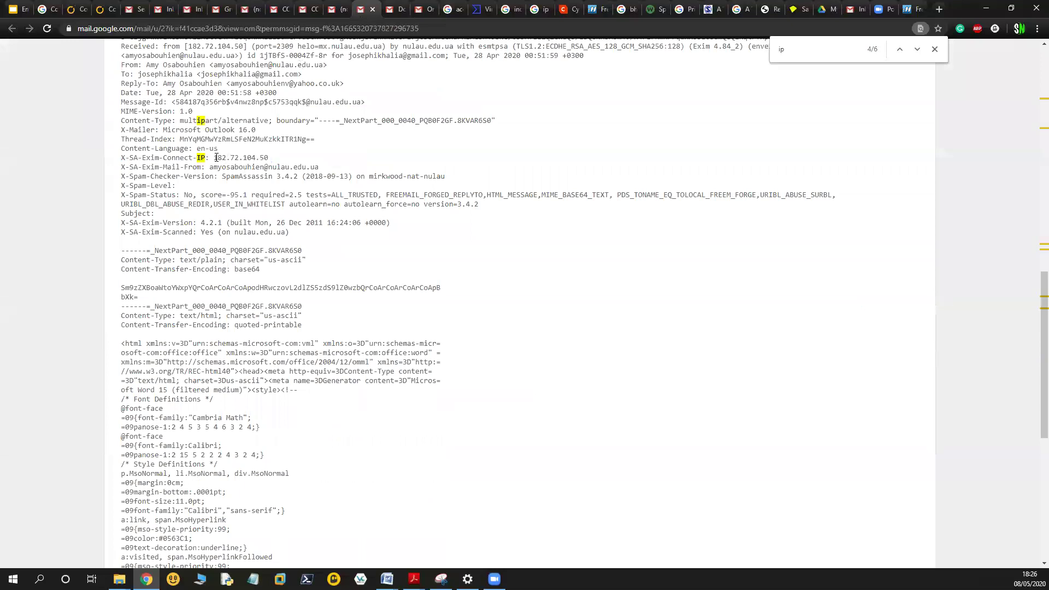
{"action": "left_click_drag", "start_coordinate": [213, 159], "coordinate": [269, 158]}
{"action": "right_click", "coordinate": [263, 161]}
{"action": "left_click", "coordinate": [281, 167]}
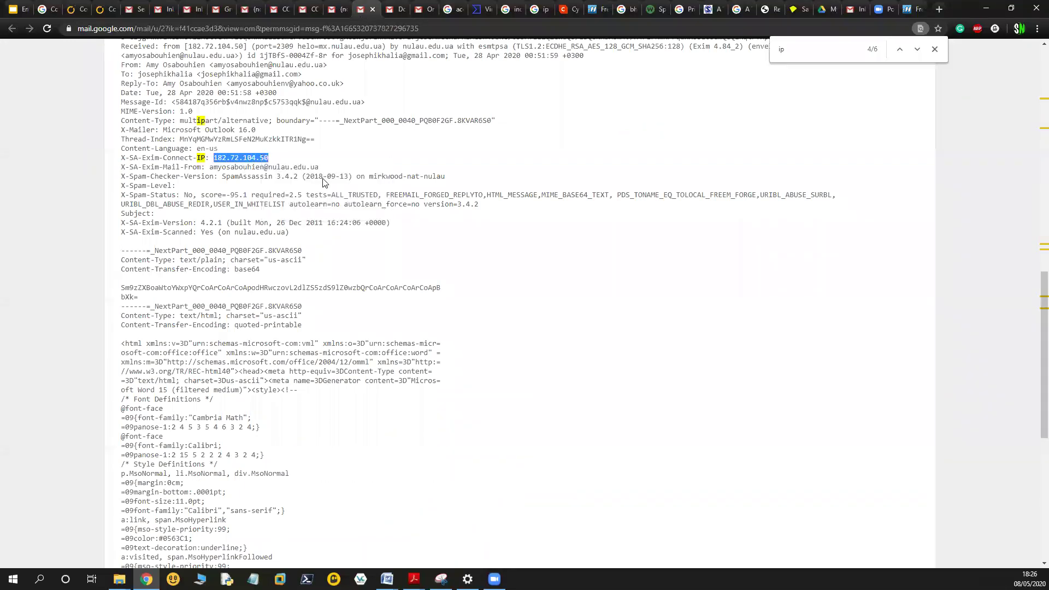
Step: Replace the address in CentralOps' Domain Dossier with the copied IP 182.72.104.50 and run the lookup again
{"action": "left_click", "coordinate": [908, 10]}
{"action": "double_click", "coordinate": [228, 125]}
{"action": "right_click", "coordinate": [239, 124]}
{"action": "left_click", "coordinate": [267, 183]}
{"action": "left_click", "coordinate": [451, 181]}
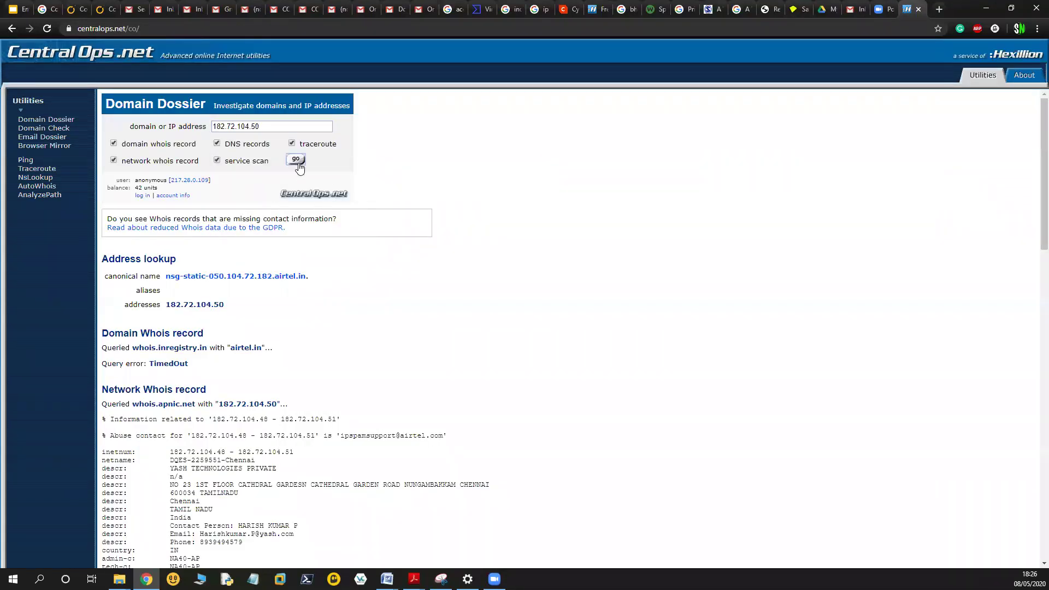
{"action": "left_click", "coordinate": [296, 159]}
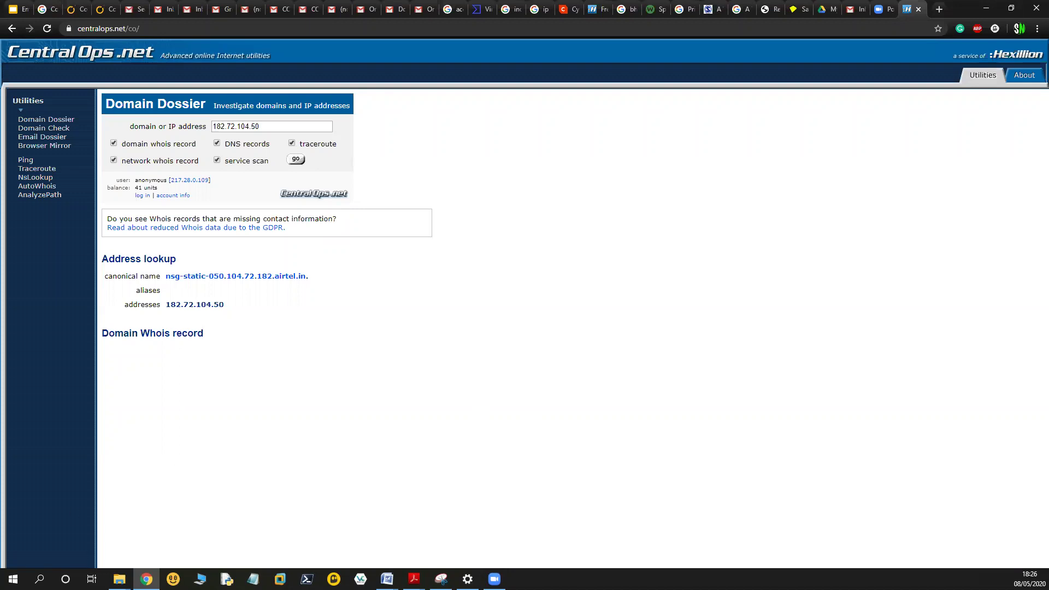
Step: Review the Network Whois record for 182.72.104.50 and highlight the last address line of the IRT-BHARTI-IN entry
{"action": "scroll", "coordinate": [412, 371], "scroll_direction": "down", "scroll_amount": 4}
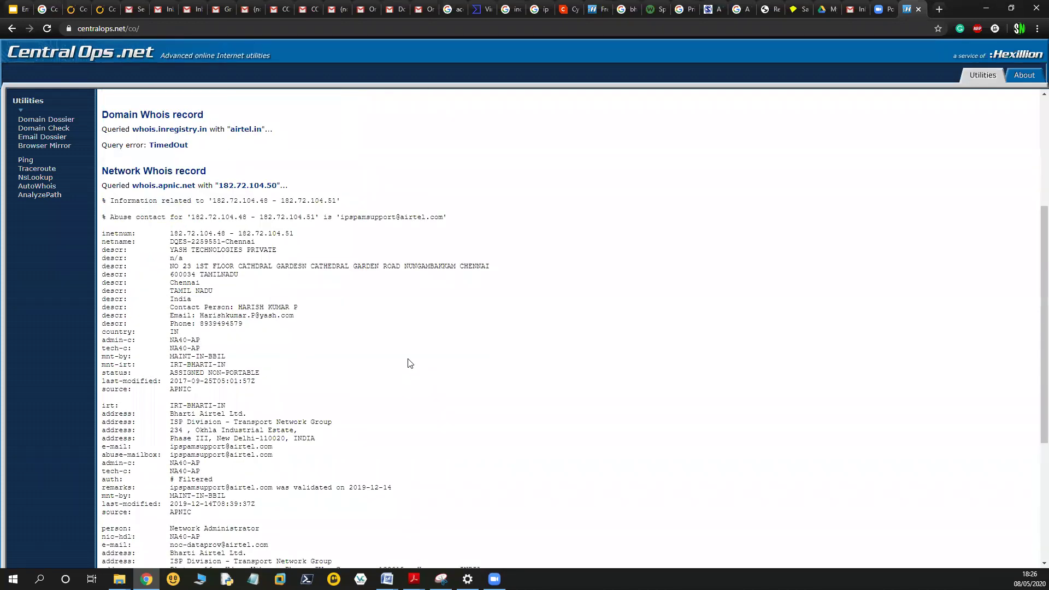
{"action": "scroll", "coordinate": [411, 364], "scroll_direction": "down", "scroll_amount": 2}
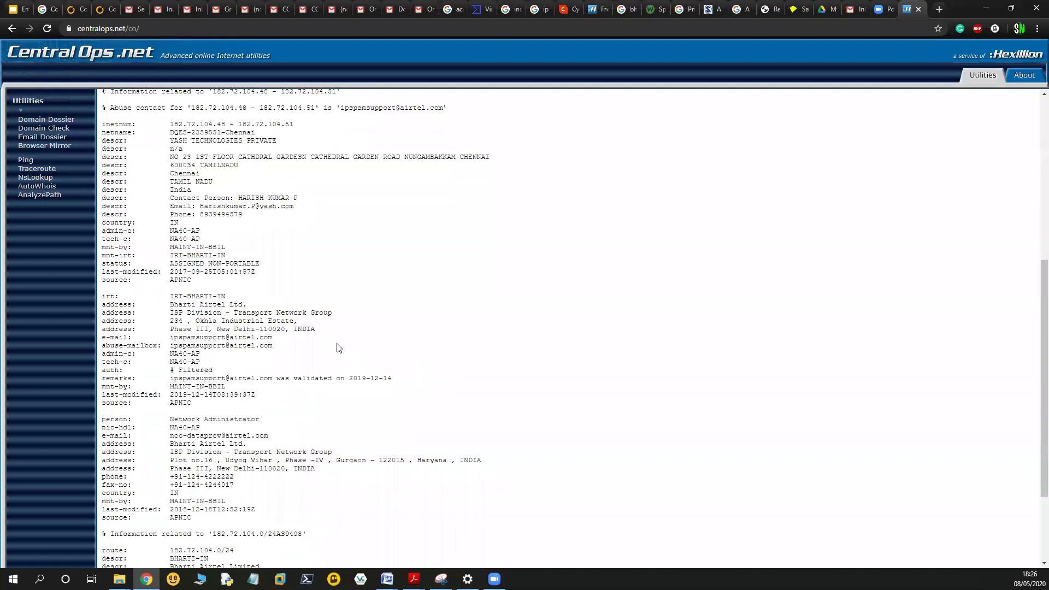
{"action": "left_click_drag", "start_coordinate": [289, 337], "coordinate": [157, 333]}
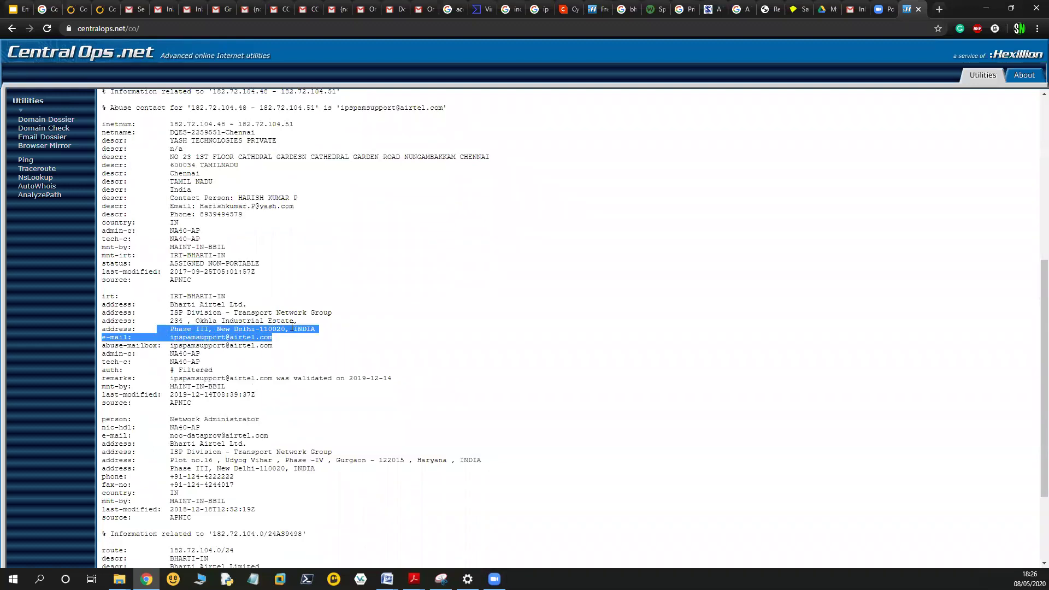
{"action": "left_click", "coordinate": [333, 332]}
{"action": "left_click", "coordinate": [171, 329], "text": "shift"}
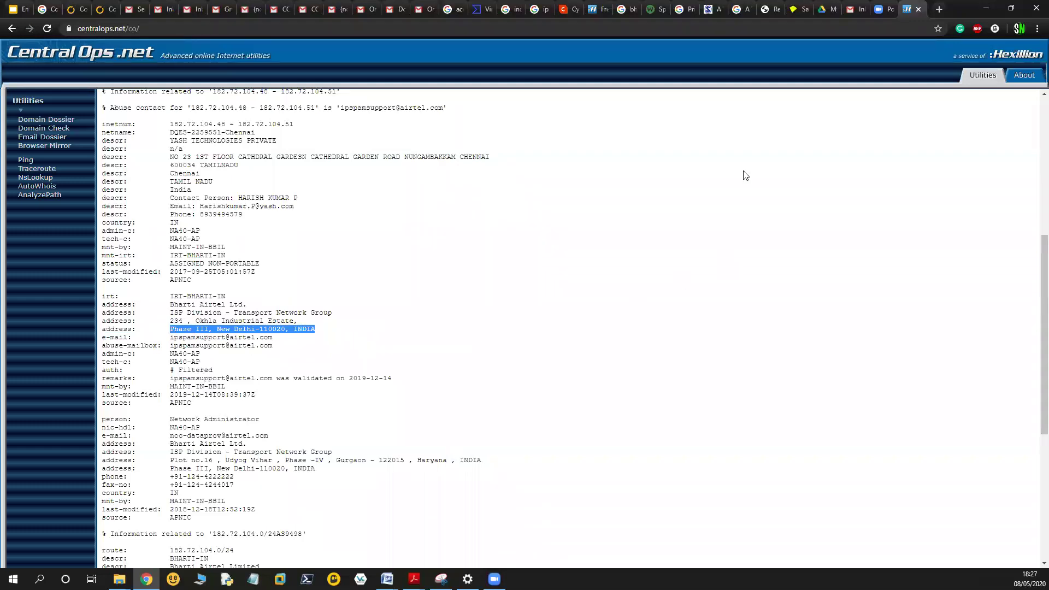
Step: Recheck the headers in the nulau.edu.ua message's original source, and view the no-subject spam message from rumoimobiliaria.com.br
{"action": "left_click", "coordinate": [857, 7]}
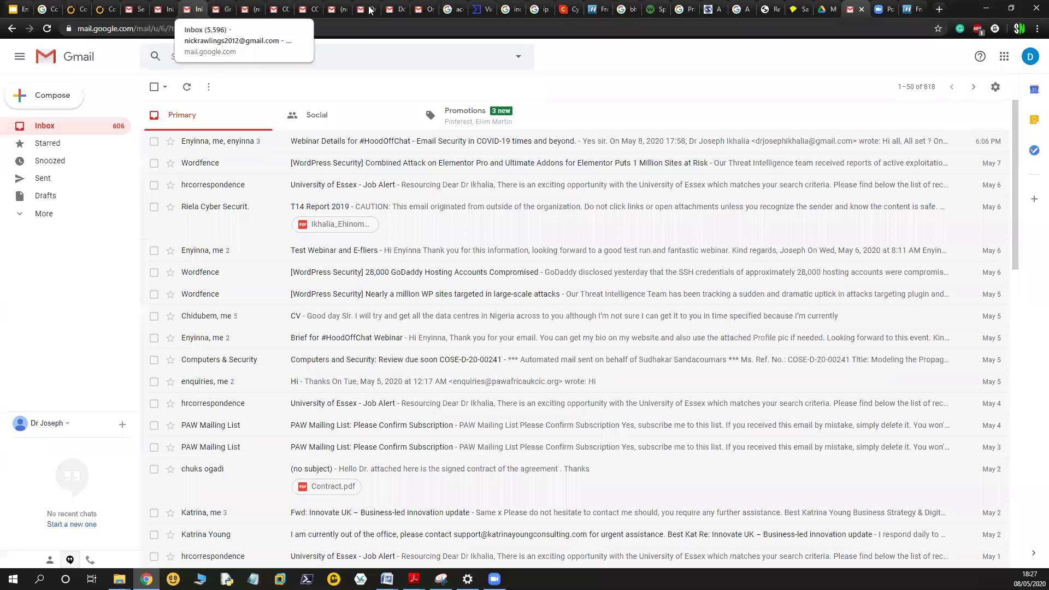
{"action": "left_click", "coordinate": [370, 9]}
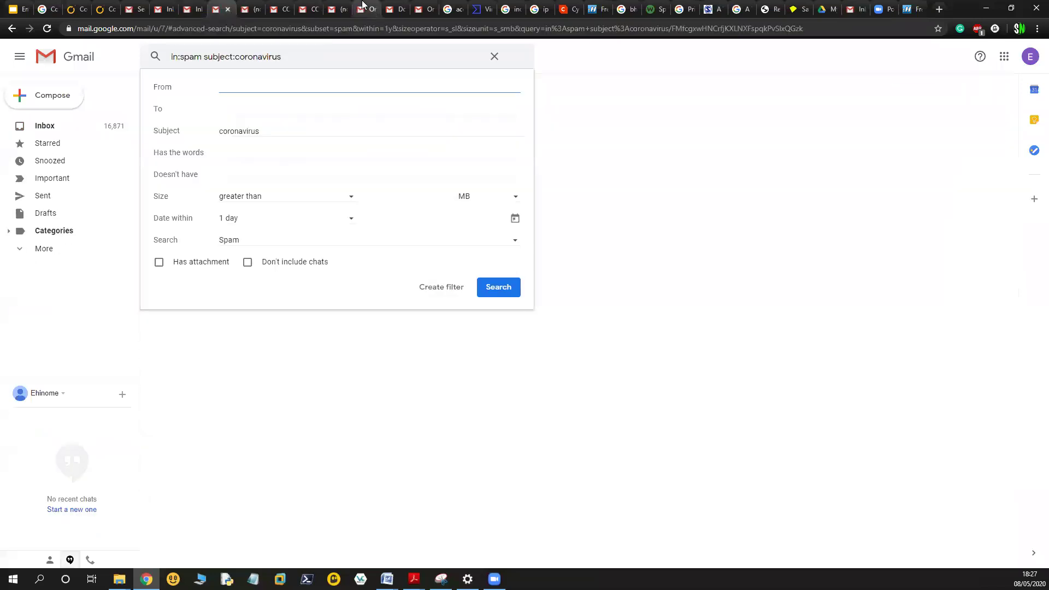
{"action": "scroll", "coordinate": [520, 93], "scroll_direction": "up", "scroll_amount": 15}
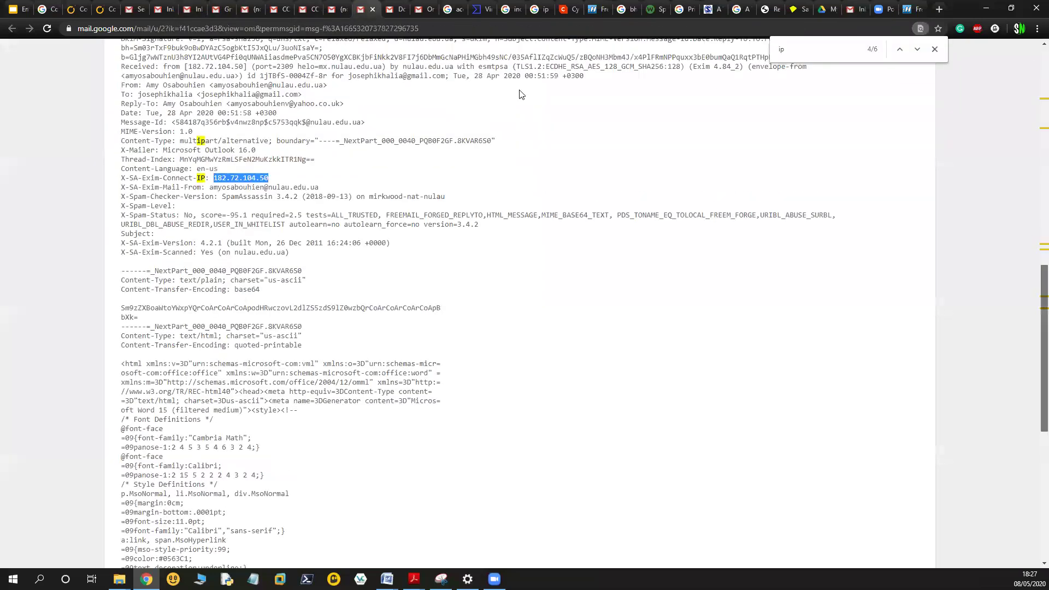
{"action": "scroll", "coordinate": [349, 238], "scroll_direction": "down", "scroll_amount": 8}
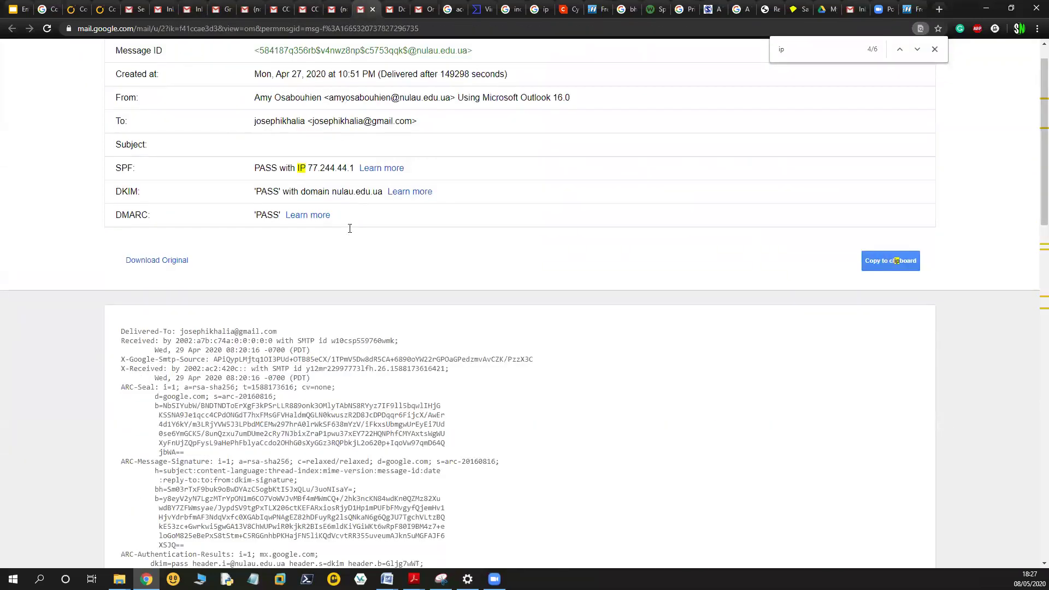
{"action": "scroll", "coordinate": [365, 222], "scroll_direction": "down", "scroll_amount": 3}
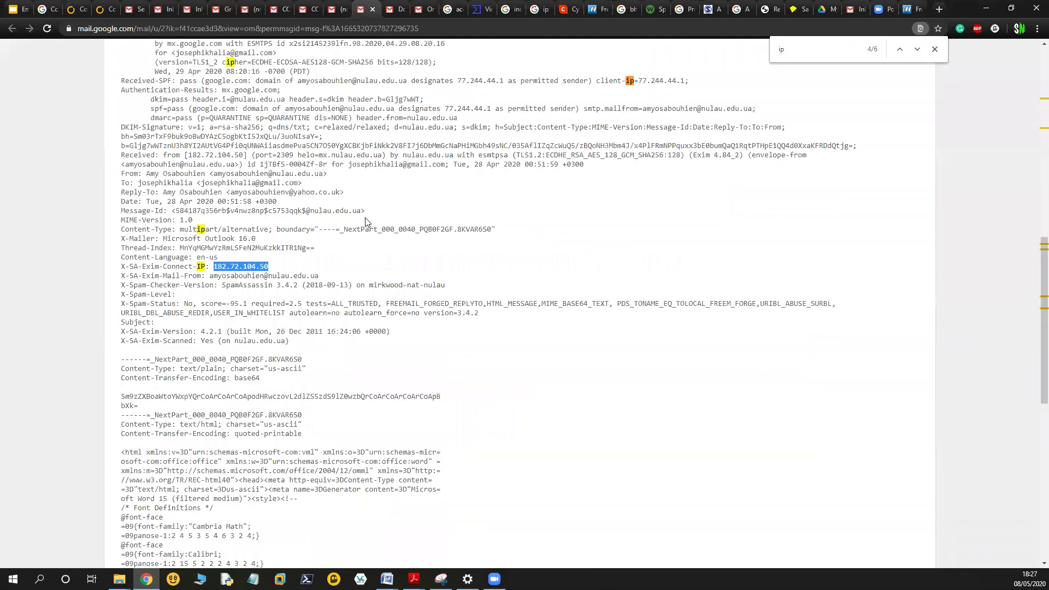
{"action": "scroll", "coordinate": [365, 224], "scroll_direction": "up", "scroll_amount": 11}
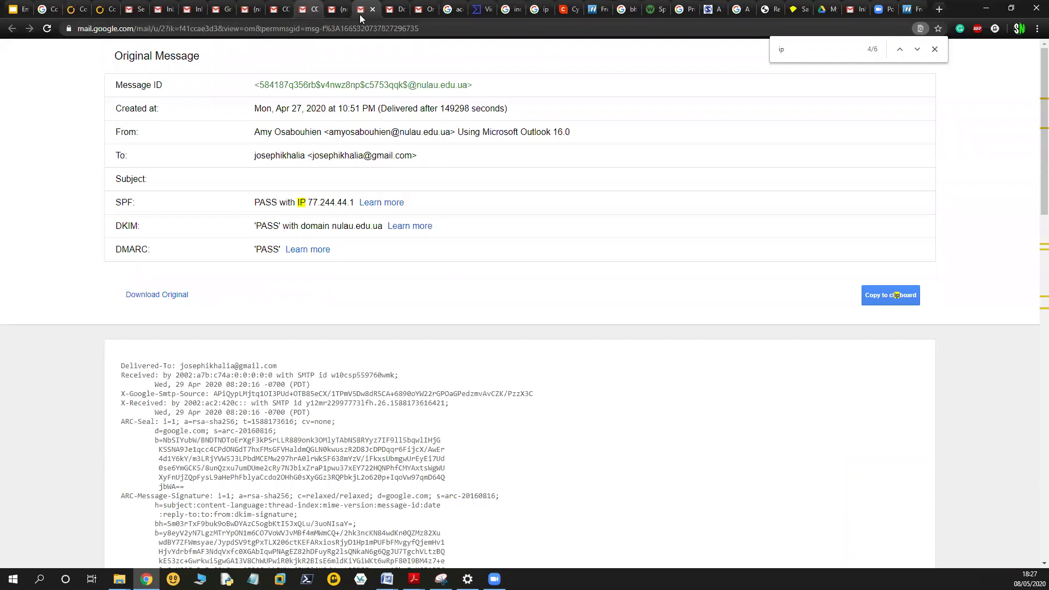
{"action": "left_click", "coordinate": [308, 7]}
{"action": "left_click", "coordinate": [251, 9]}
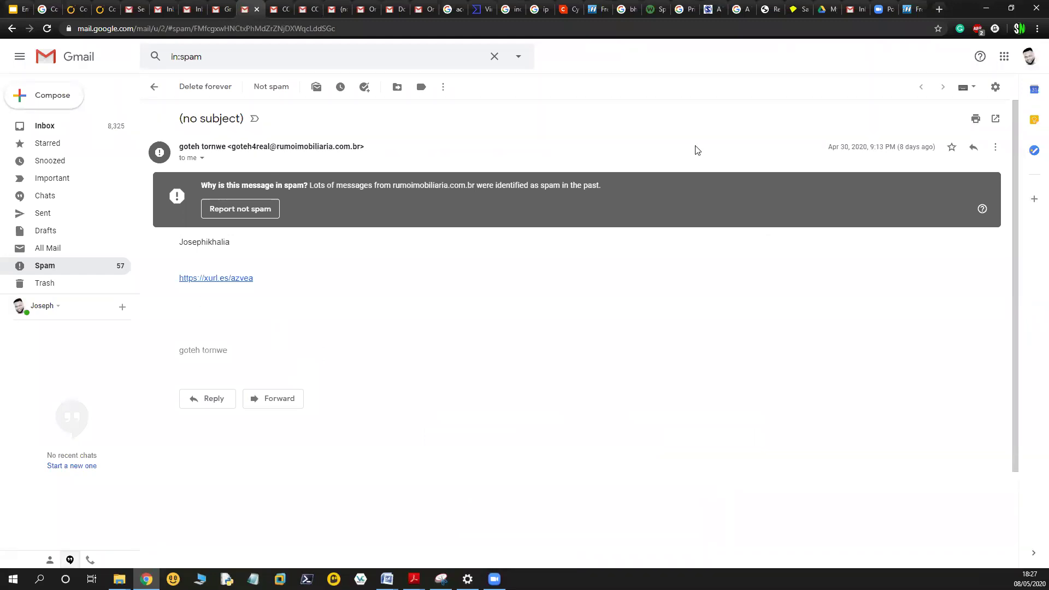
Step: Return to the CentralOps results and look back over the Whois records up to the address lookup
{"action": "left_click", "coordinate": [903, 8]}
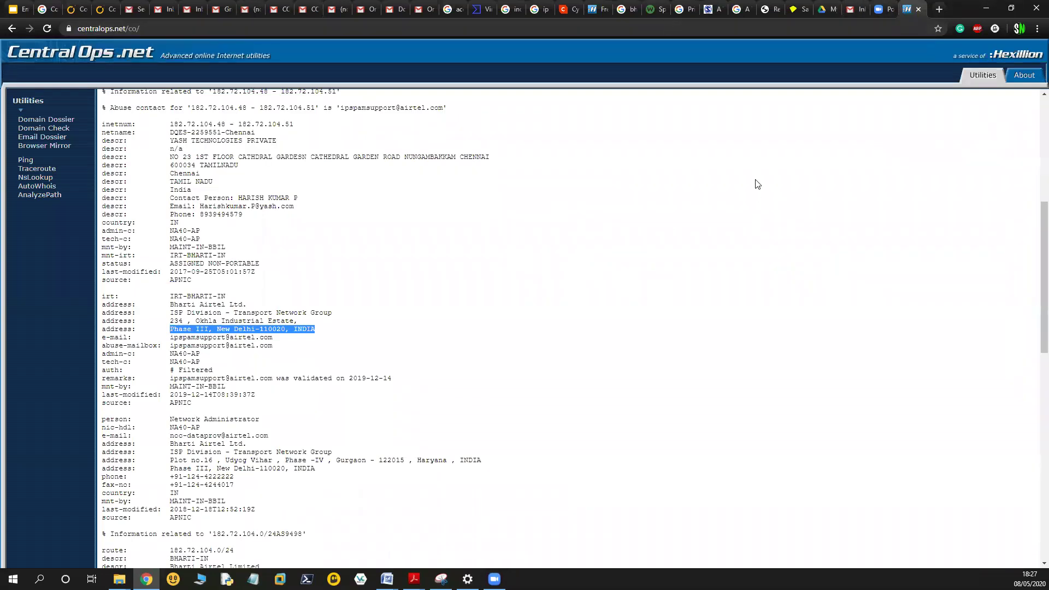
{"action": "scroll", "coordinate": [809, 163], "scroll_direction": "up", "scroll_amount": 2}
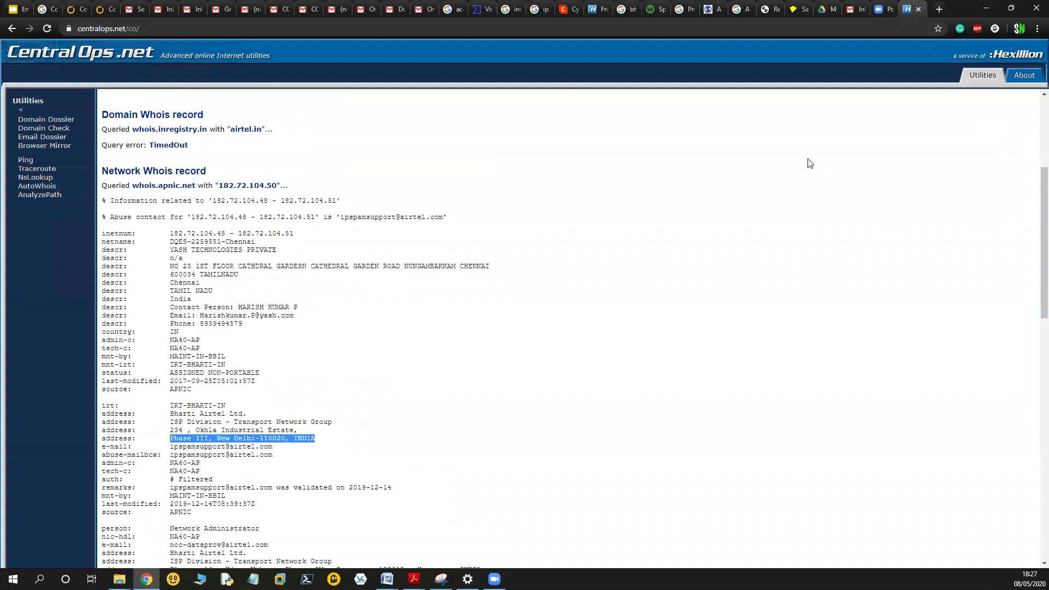
{"action": "scroll", "coordinate": [804, 161], "scroll_direction": "up", "scroll_amount": 2}
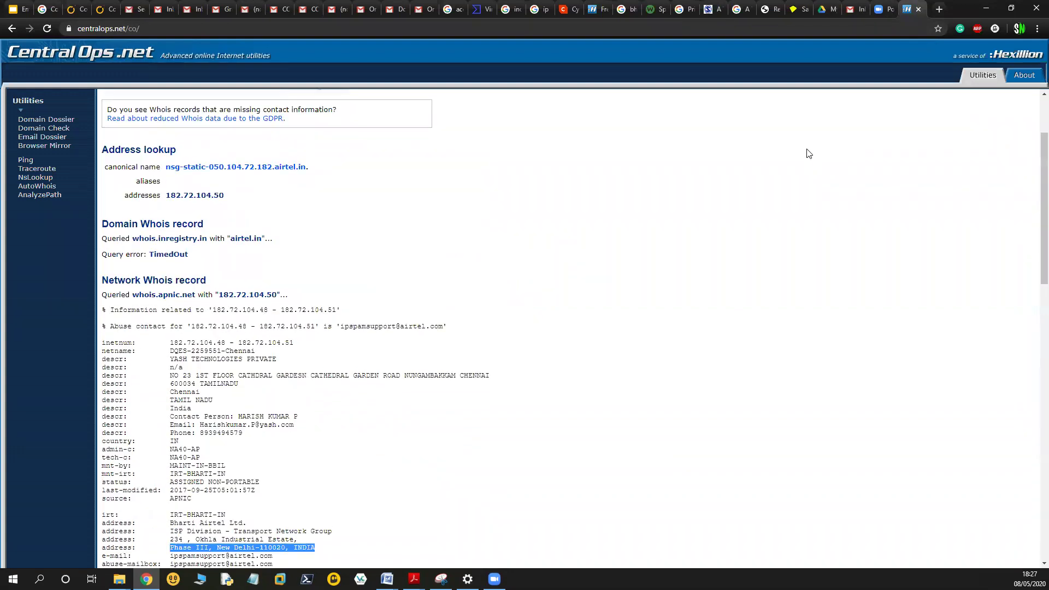
{"action": "scroll", "coordinate": [809, 154], "scroll_direction": "up", "scroll_amount": 2}
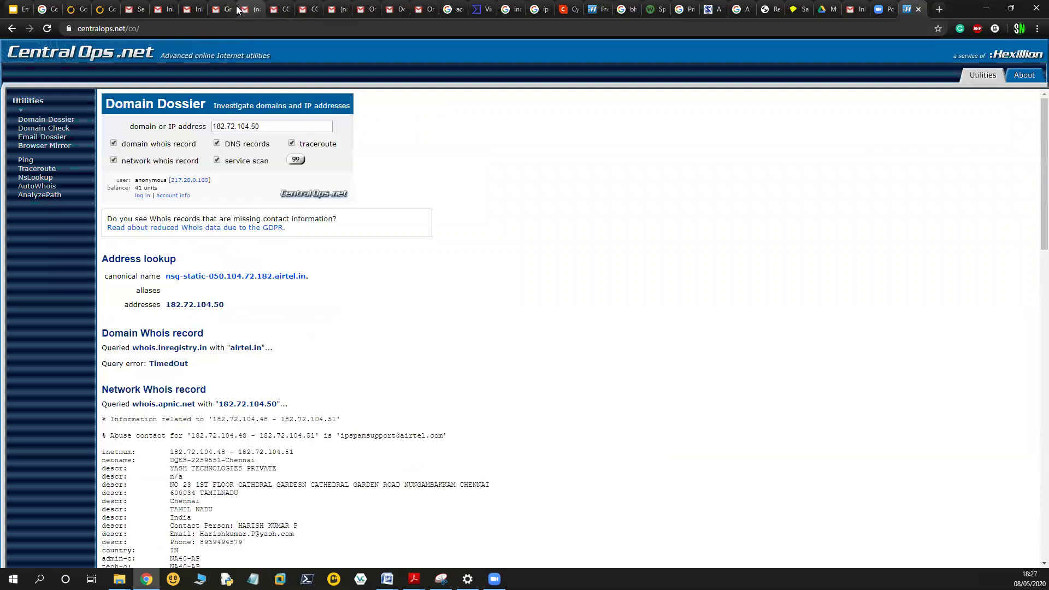
Step: Copy the SPF IP address 77.244.44.1 from the original message summary of the nulau.edu.ua email
{"action": "left_click", "coordinate": [359, 11]}
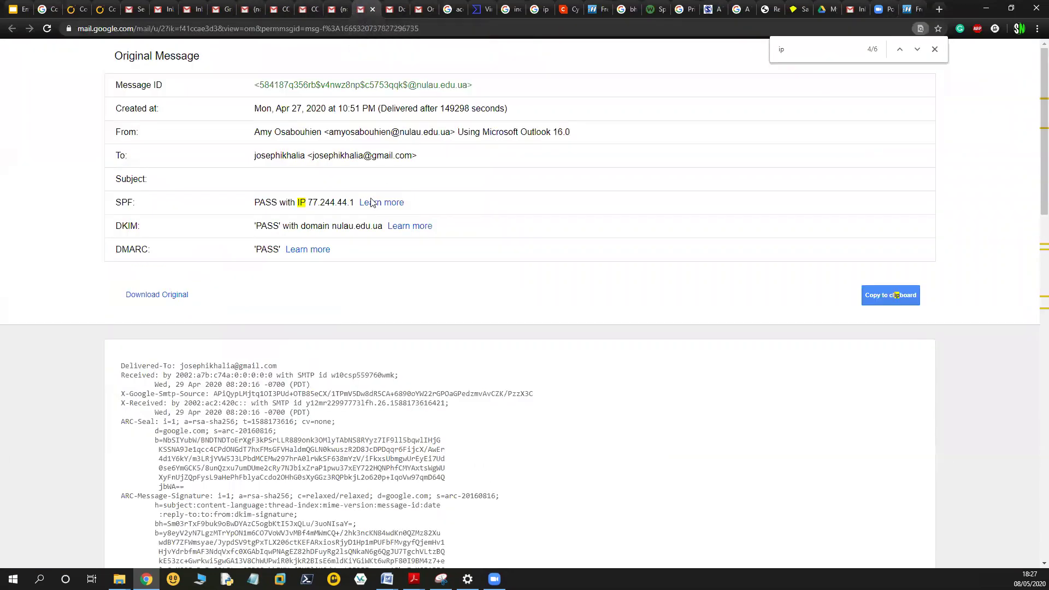
{"action": "mouse_move", "coordinate": [306, 202]}
{"action": "left_mouse_down"}
{"action": "mouse_move", "coordinate": [355, 203]}
{"action": "mouse_move", "coordinate": [314, 202]}
{"action": "left_mouse_up"}
{"action": "left_click", "coordinate": [352, 199]}
{"action": "right_click", "coordinate": [316, 203]}
{"action": "left_click", "coordinate": [337, 209]}
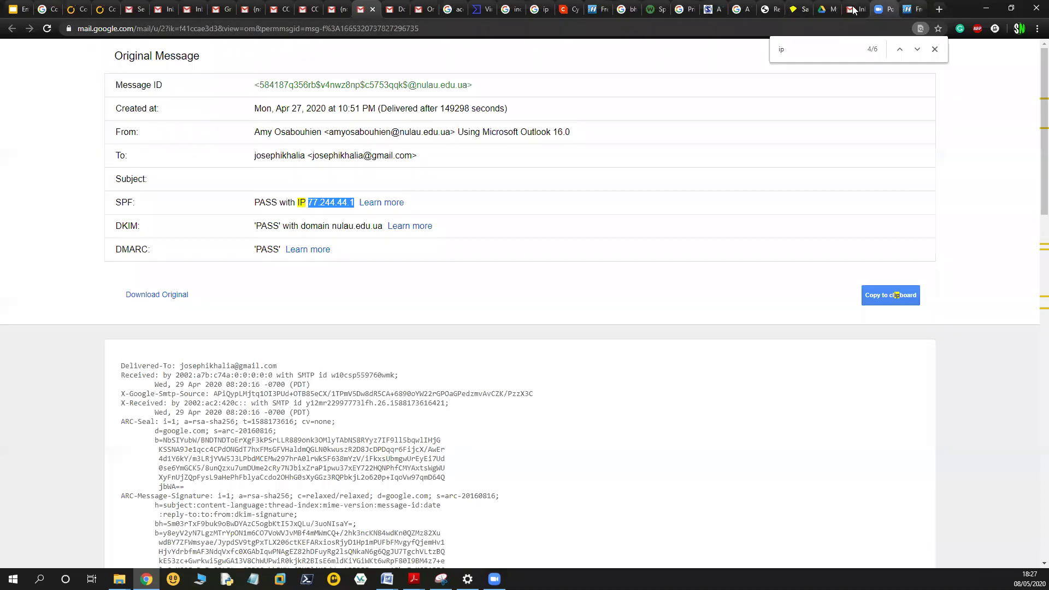
Step: Run Cyren's IP Reputation Check on 77.244.44.1, completing the reCAPTCHA, and highlight text in the result's description
{"action": "key", "text": "ctrl+1"}
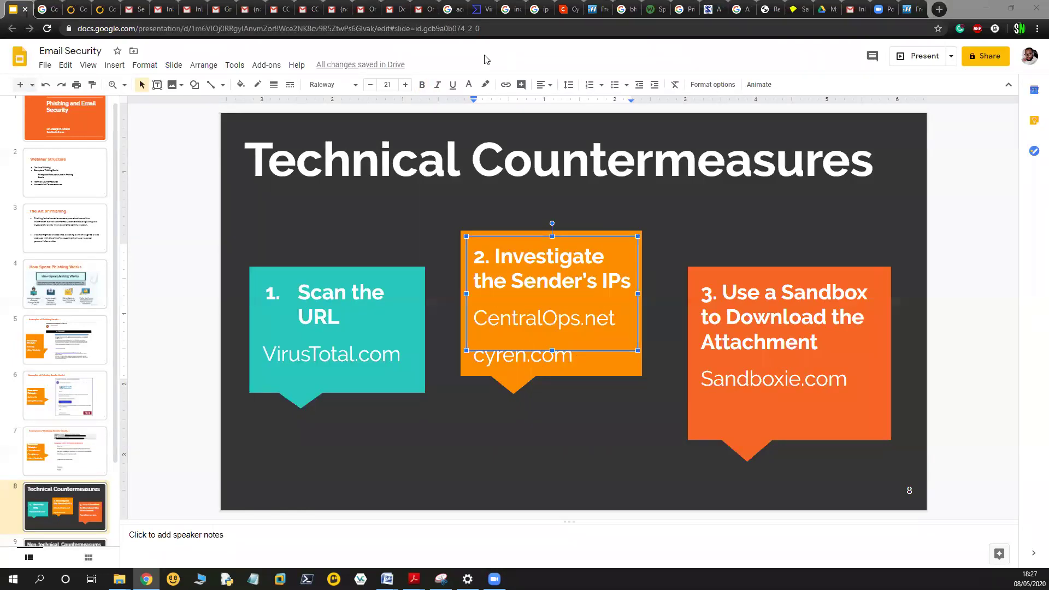
{"action": "left_click", "coordinate": [567, 10]}
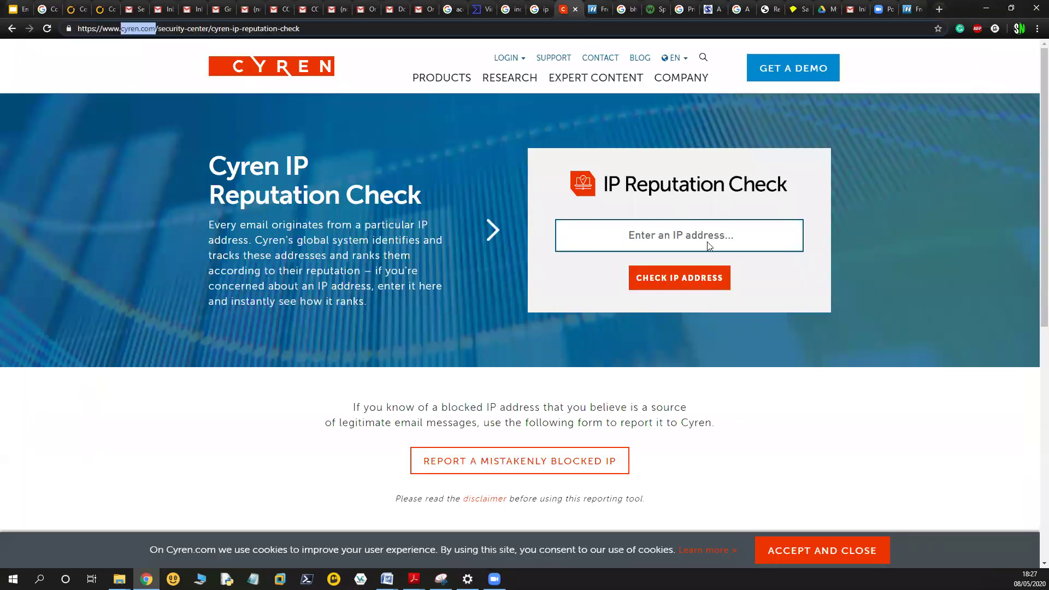
{"action": "right_click", "coordinate": [708, 246]}
{"action": "left_click", "coordinate": [723, 301]}
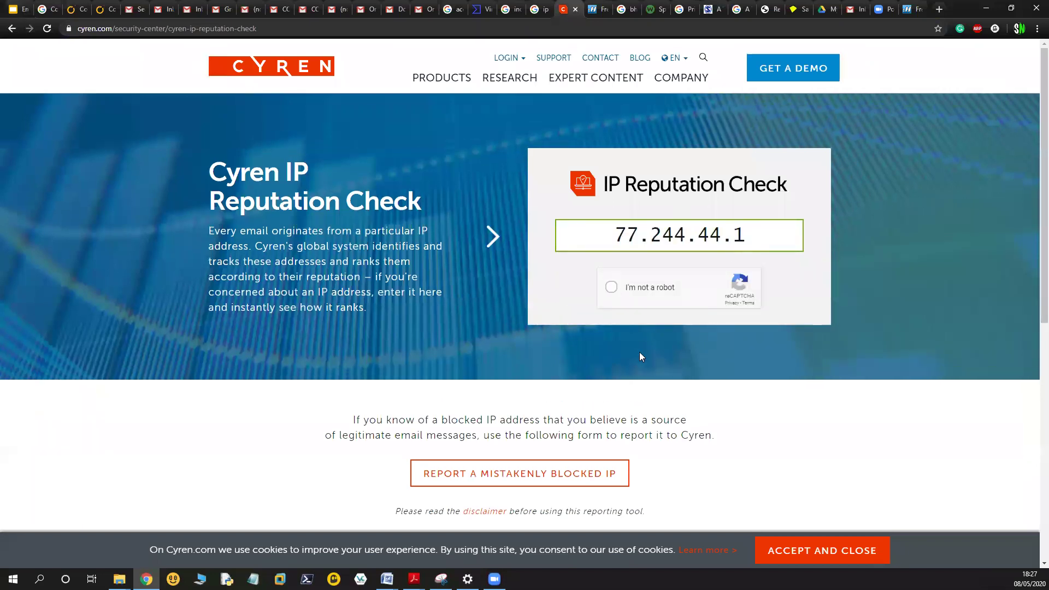
{"action": "left_click", "coordinate": [612, 287]}
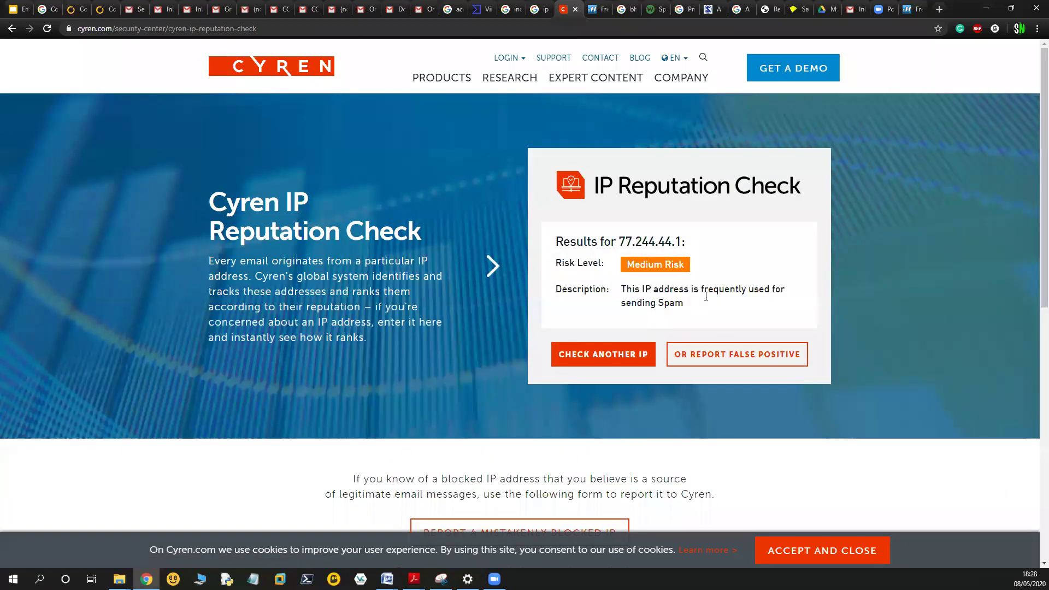
{"action": "left_click_drag", "start_coordinate": [694, 304], "coordinate": [642, 324]}
{"action": "left_click", "coordinate": [770, 275]}
Step: Switch back to the Technical Countermeasures slide in Google Slides and select the text box about using a sandbox for attachments
{"action": "left_click", "coordinate": [28, 7]}
{"action": "left_click", "coordinate": [816, 380]}
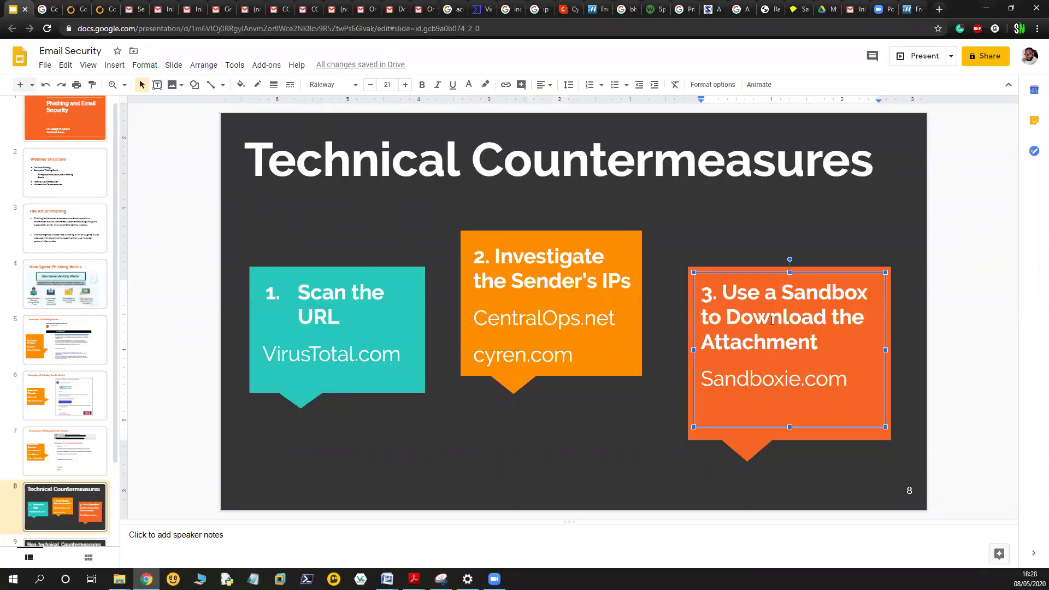